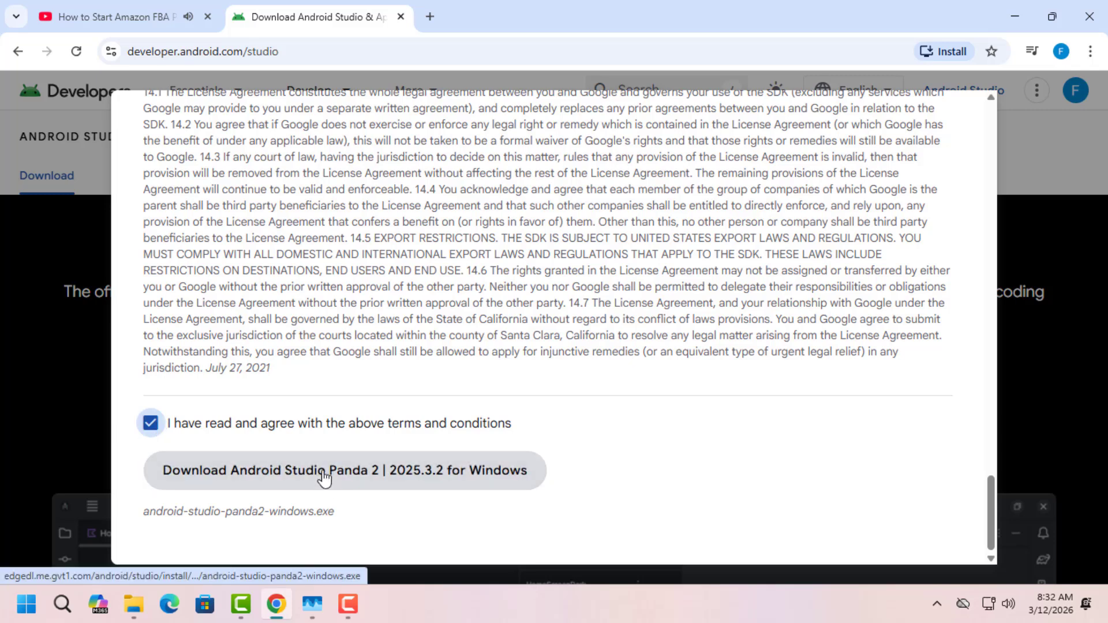
Download the Android Studio Panda 2 | 2025.3.2 installer for Windows and check it in the recent download history
{"action": "left_click", "coordinate": [321, 477]}
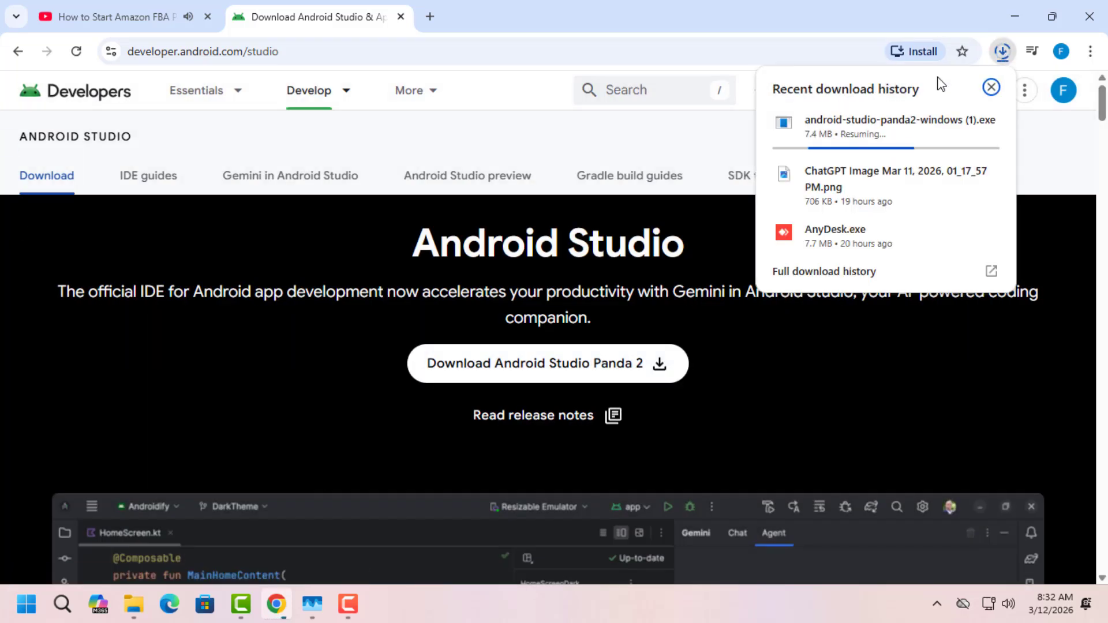
{"action": "left_click", "coordinate": [1003, 52]}
{"action": "left_click", "coordinate": [1002, 52]}
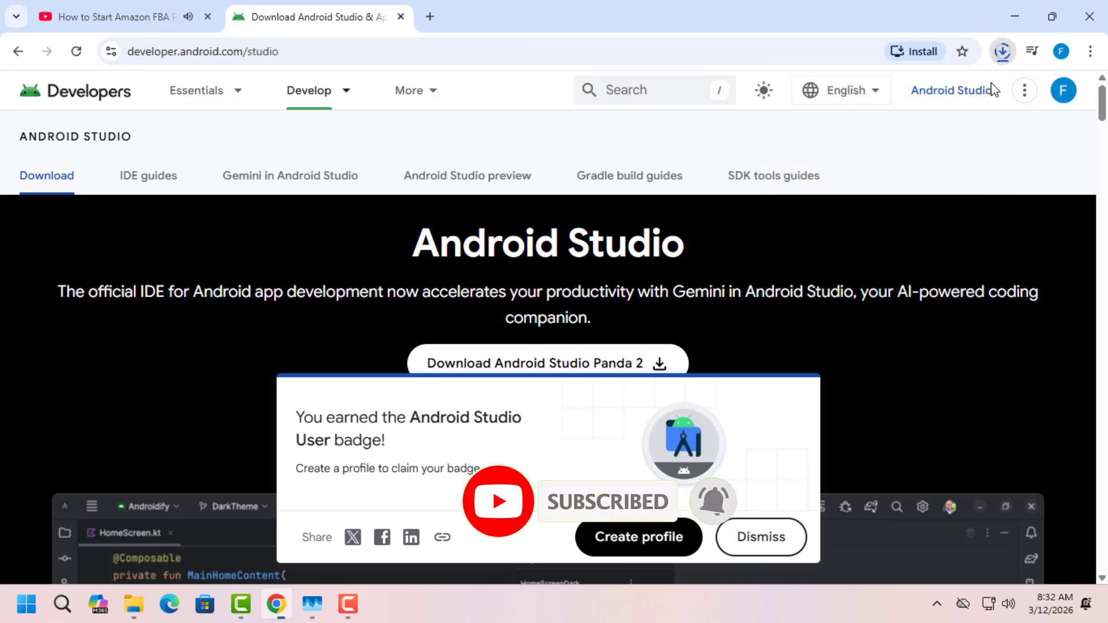
{"action": "left_click", "coordinate": [1003, 52]}
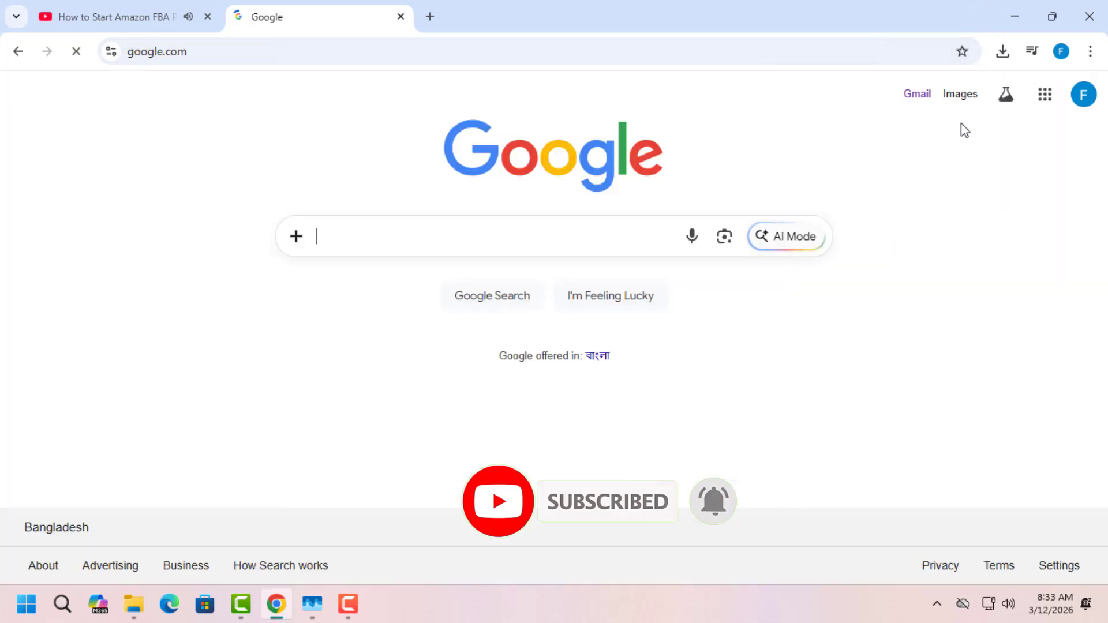
Search Google for "download flutter sdk for windows"
{"action": "type", "text": "dow"}
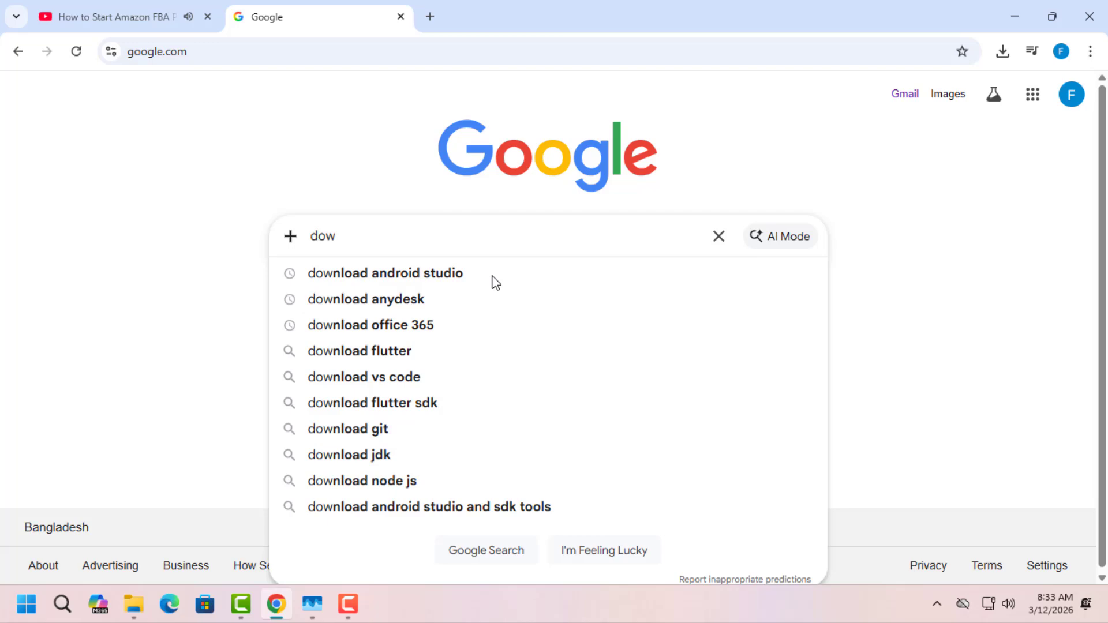
{"action": "key", "text": "Down"}
{"action": "key", "text": "BackSpace"}
{"action": "key", "text": "BackSpace"}
{"action": "key", "text": "BackSpace"}
{"action": "key", "text": "BackSpace"}
{"action": "key", "text": "BackSpace"}
{"action": "key", "text": "BackSpace"}
{"action": "key", "text": "BackSpace"}
{"action": "key", "text": "BackSpace"}
{"action": "key", "text": "BackSpace"}
{"action": "key", "text": "BackSpace"}
{"action": "key", "text": "BackSpace"}
{"action": "key", "text": "BackSpace"}
{"action": "key", "text": "BackSpace"}
{"action": "key", "text": "BackSpace"}
{"action": "type", "text": "f"}
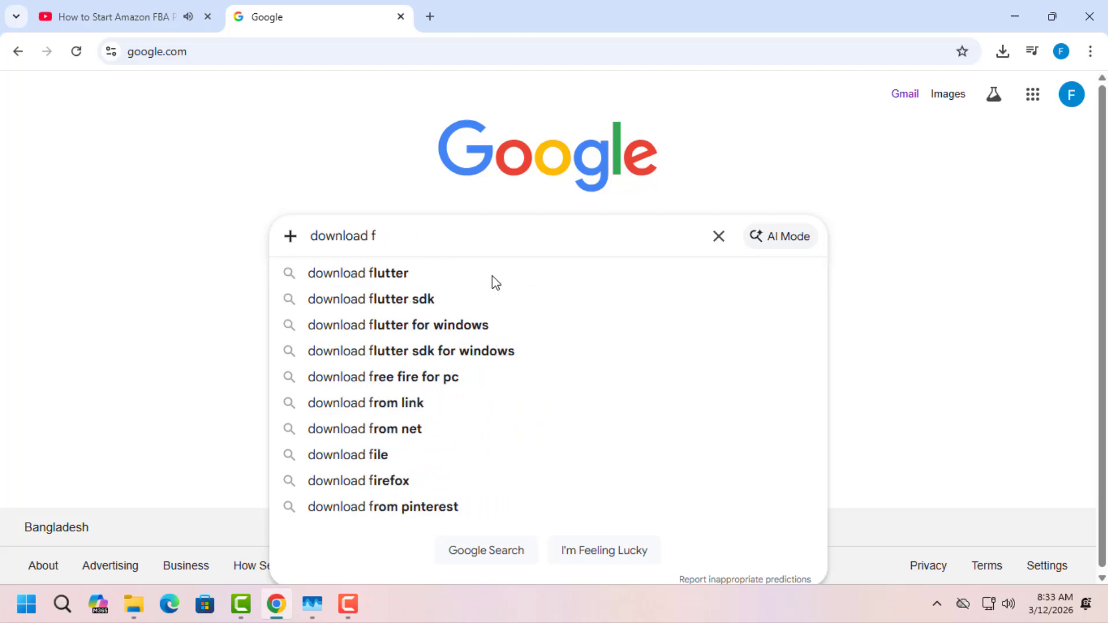
{"action": "left_click", "coordinate": [430, 345]}
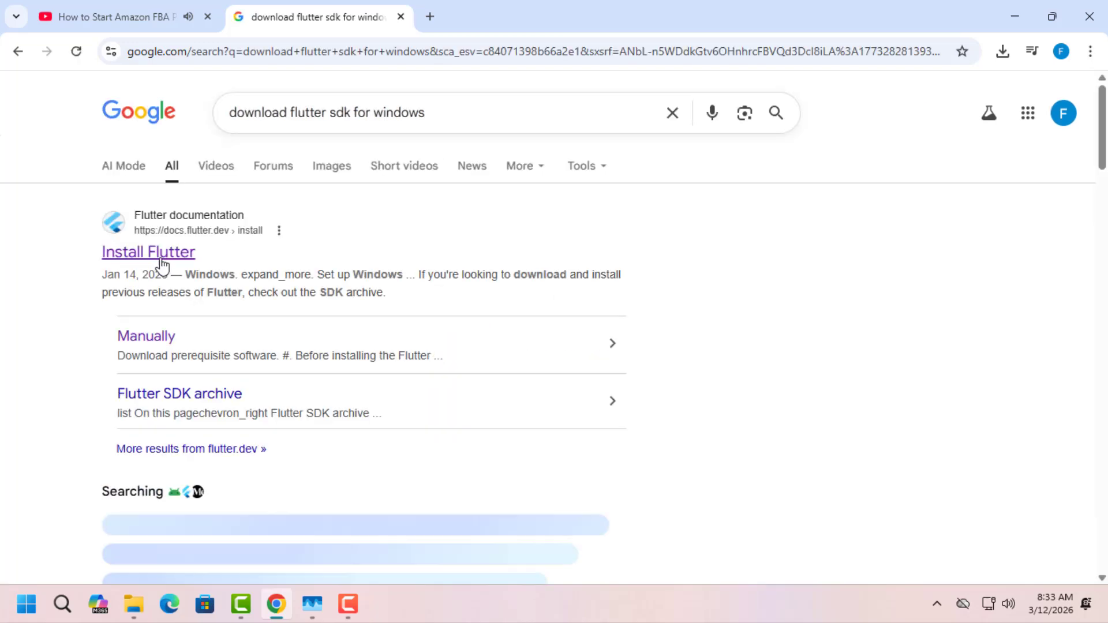
Open the manual Flutter installation page and download the flutter_windows_3.41.4-stable.zip SDK bundle
{"action": "left_click", "coordinate": [145, 339]}
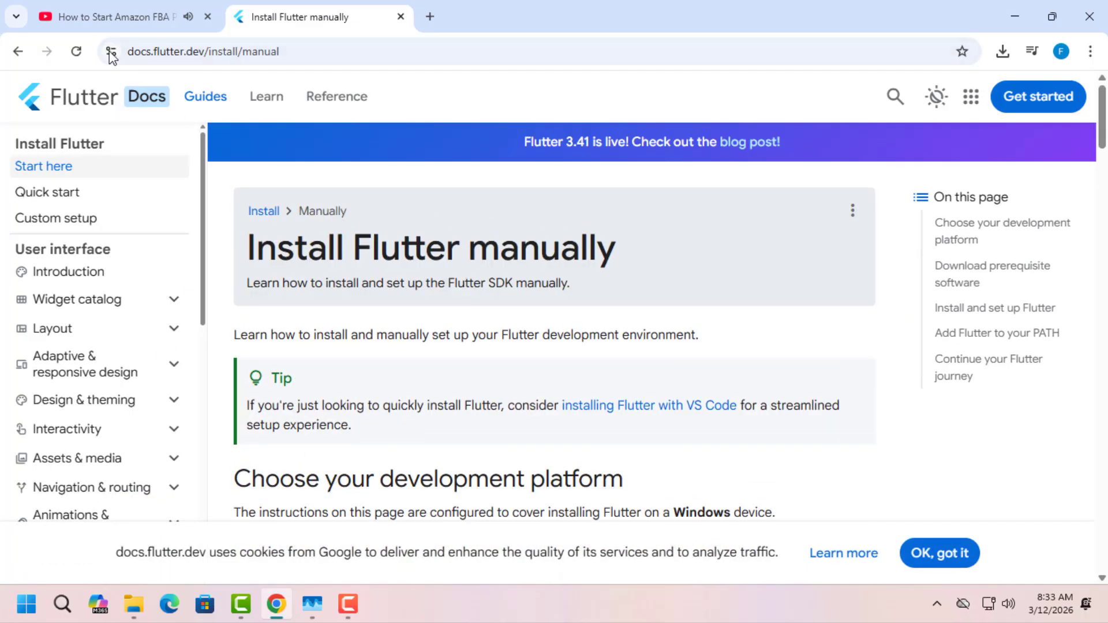
{"action": "scroll", "coordinate": [358, 337], "scroll_direction": "down", "scroll_amount": 10}
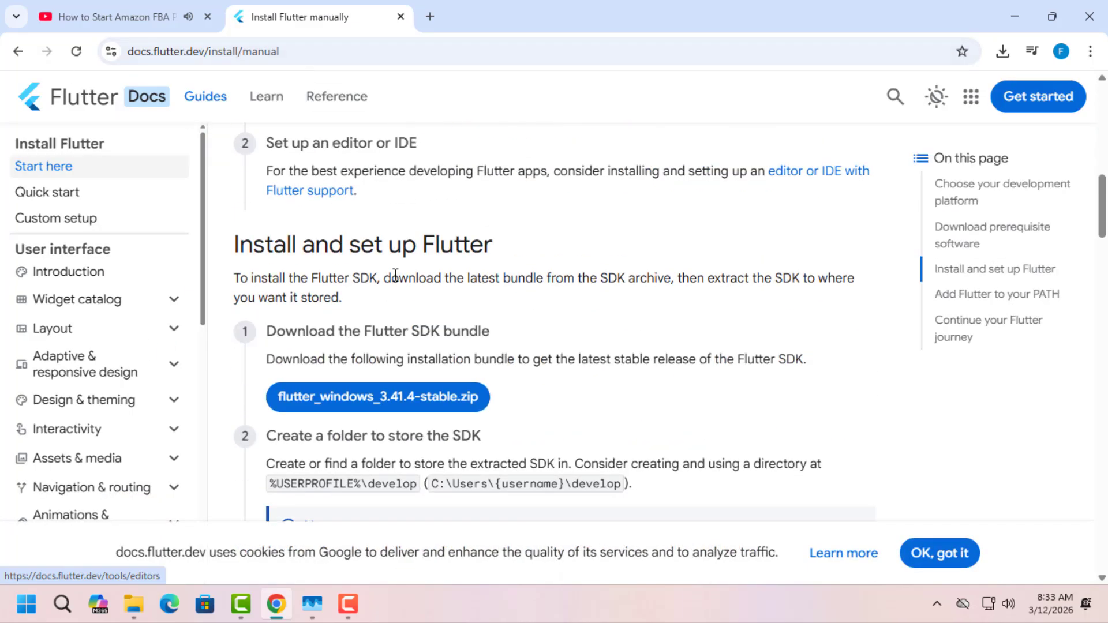
{"action": "left_click", "coordinate": [418, 407]}
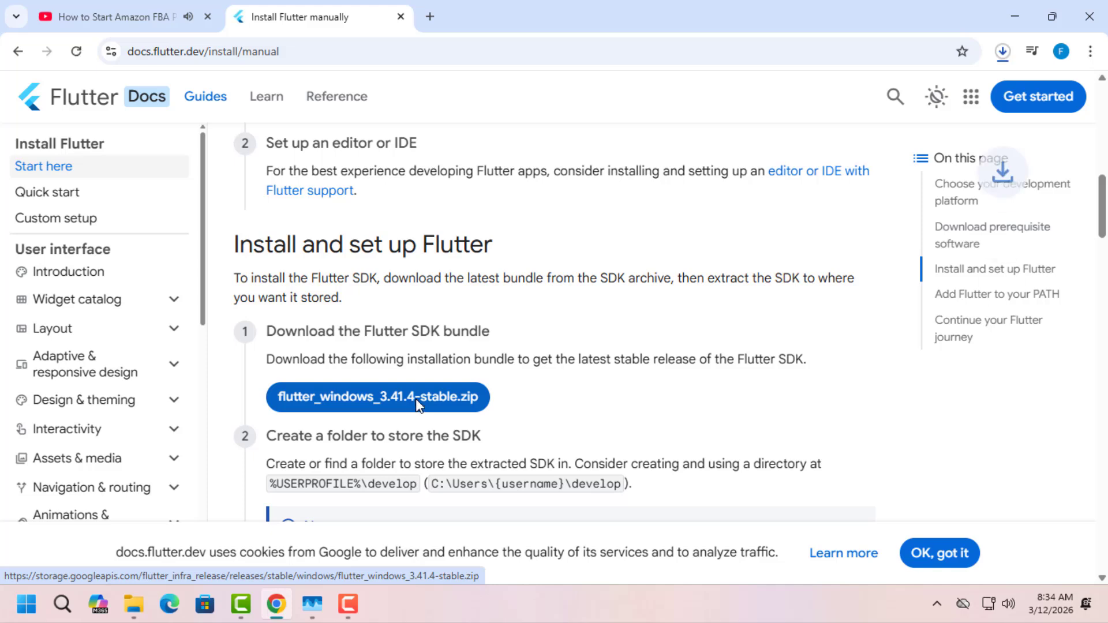
{"action": "left_click", "coordinate": [1002, 51]}
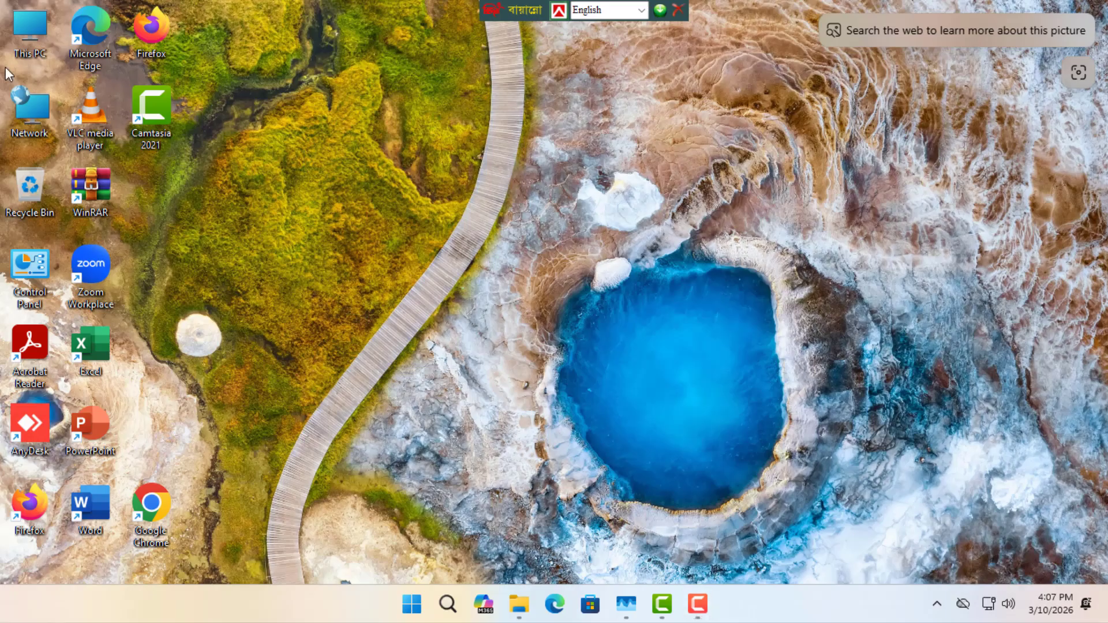
Open the user's Downloads folder on the C: drive and run the android-studio-panda2-windows installer
{"action": "double_click", "coordinate": [22, 31]}
{"action": "double_click", "coordinate": [228, 266]}
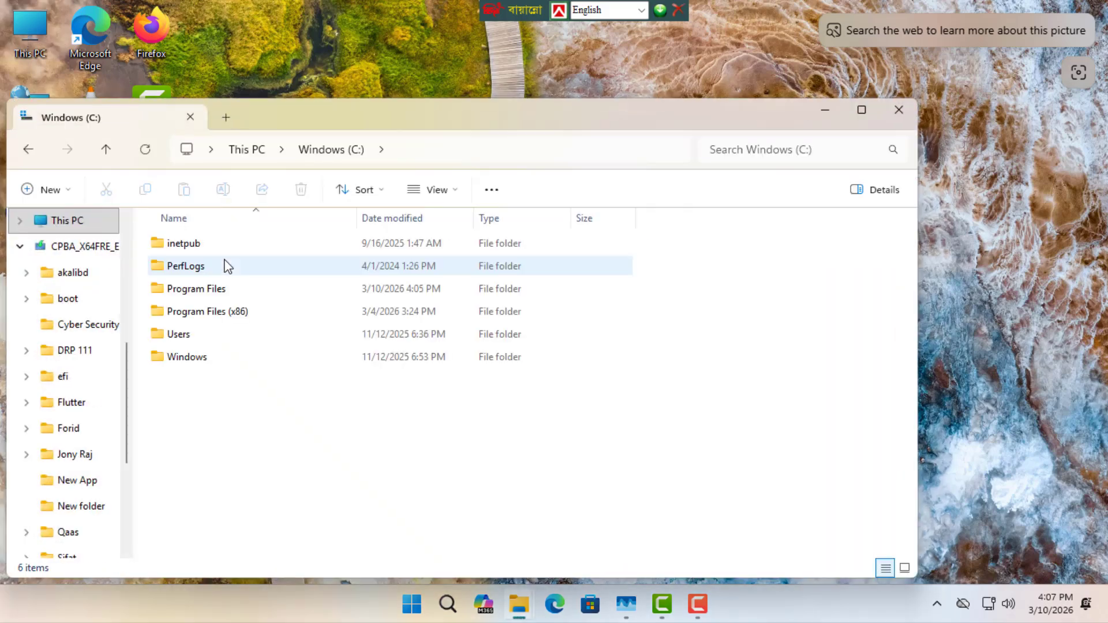
{"action": "double_click", "coordinate": [176, 335]}
{"action": "double_click", "coordinate": [179, 243]}
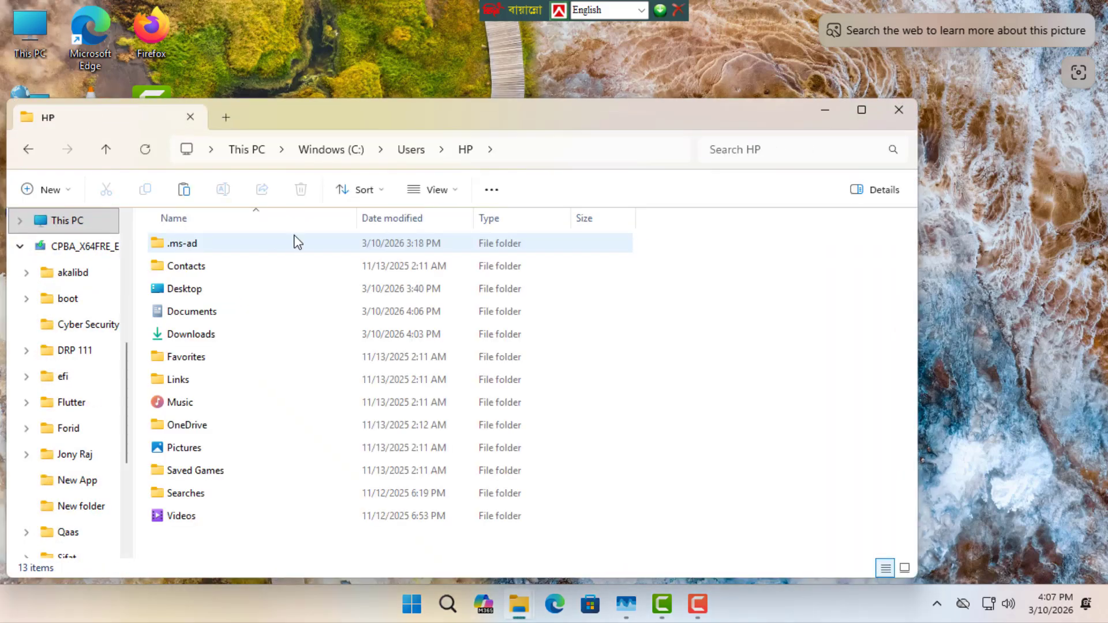
{"action": "double_click", "coordinate": [184, 335]}
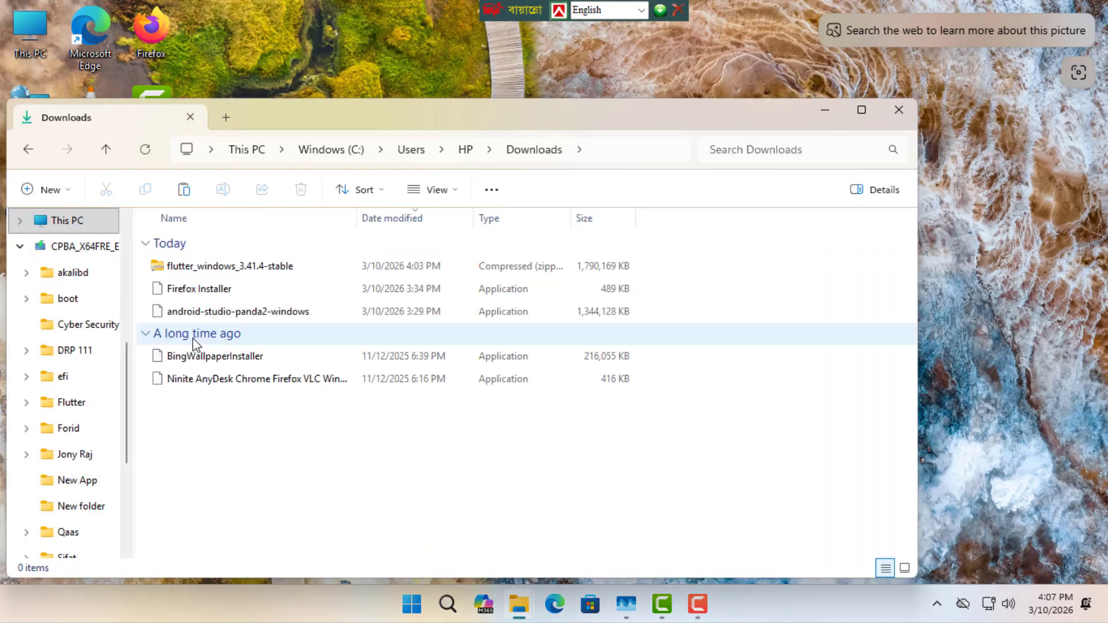
{"action": "double_click", "coordinate": [267, 313]}
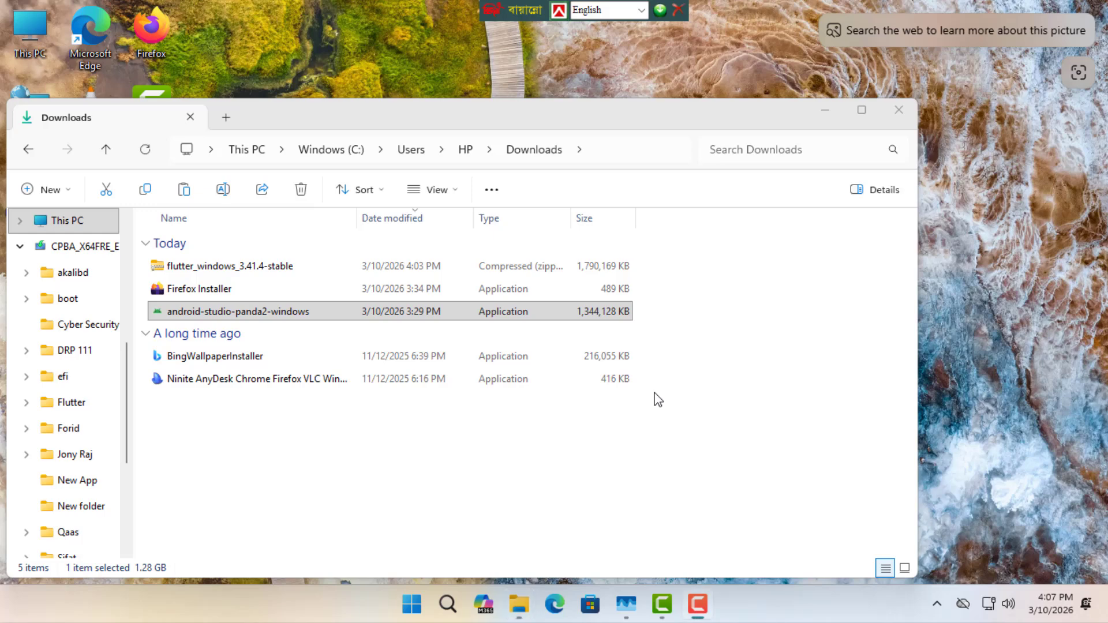
Install Android Studio with Android Virtual Device in C:\Program Files\Android\Android Studio and finish the setup with Start Android Studio enabled
{"action": "left_click", "coordinate": [669, 430]}
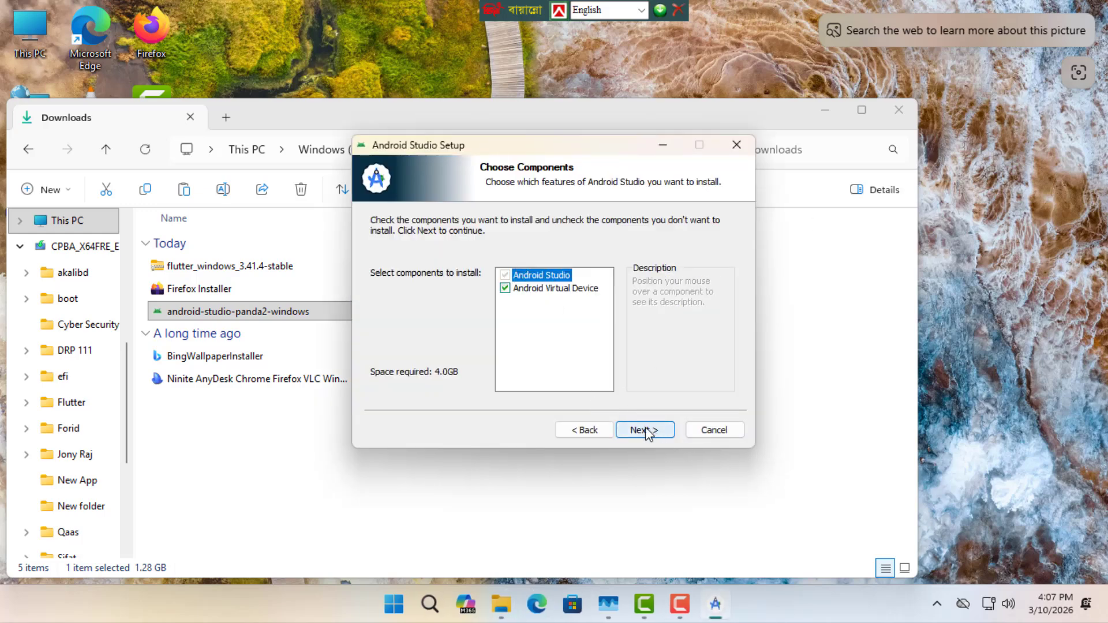
{"action": "mouse_move", "coordinate": [524, 293]}
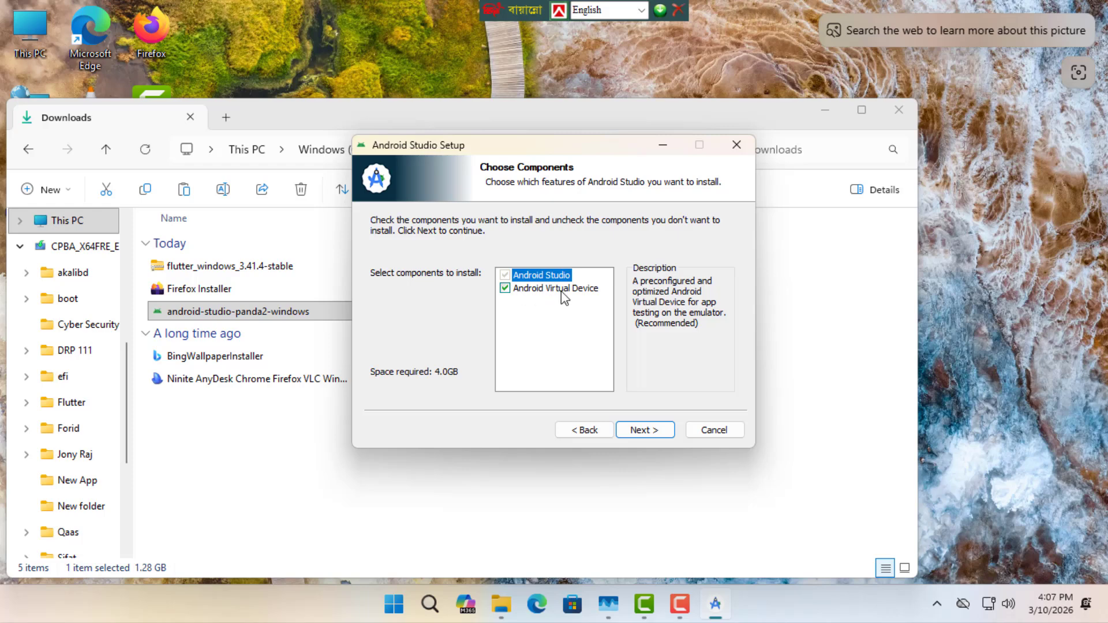
{"action": "left_click", "coordinate": [645, 431]}
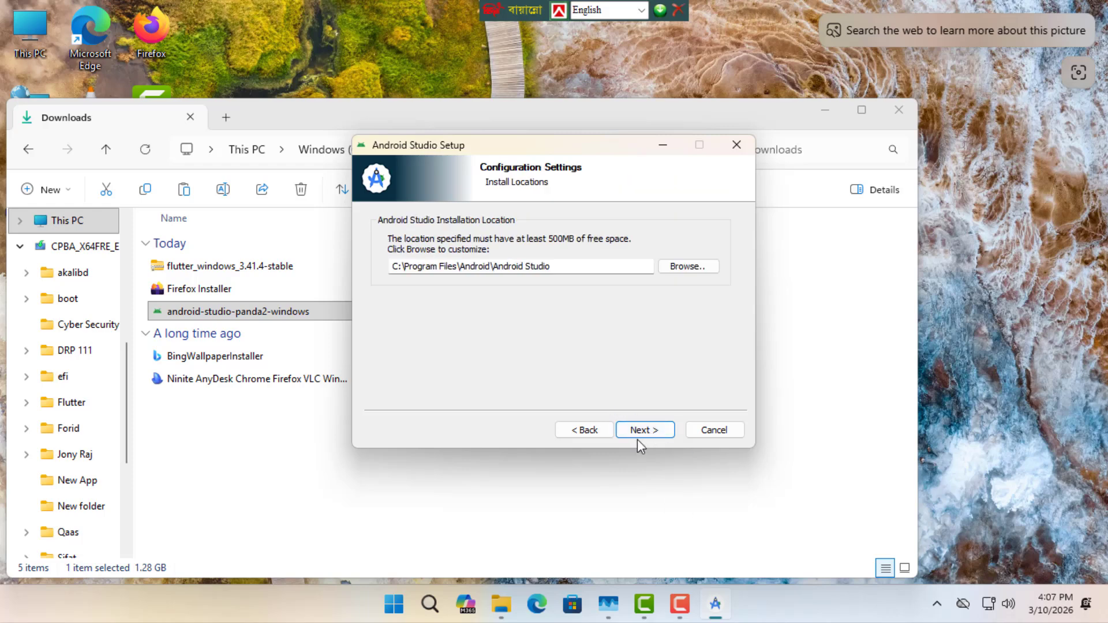
{"action": "left_click", "coordinate": [642, 431]}
{"action": "left_click", "coordinate": [654, 433]}
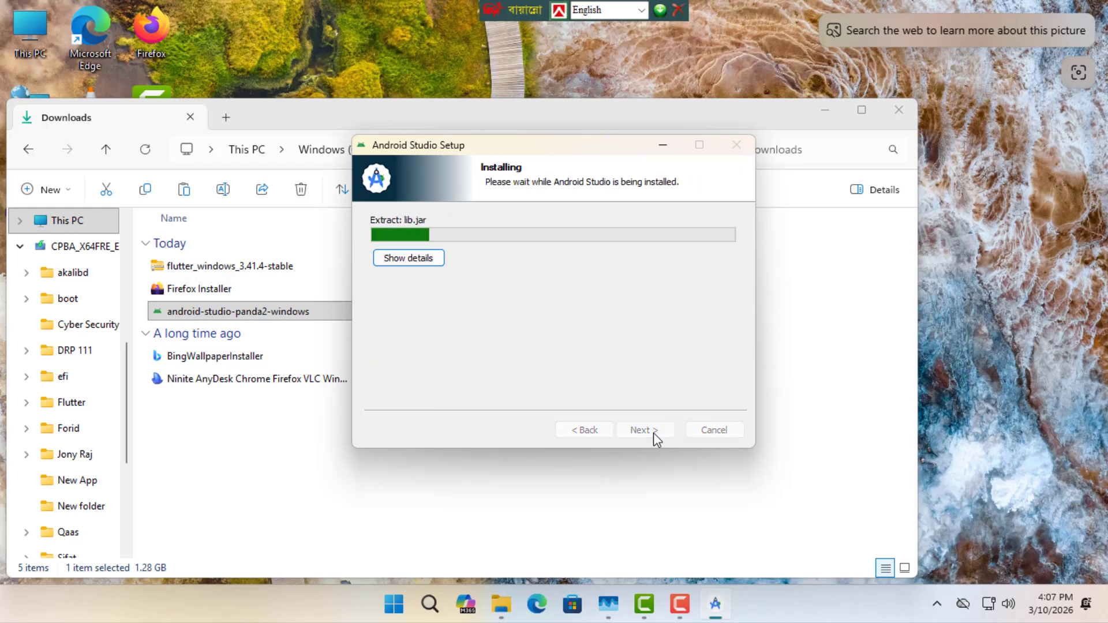
{"action": "right_click", "coordinate": [777, 610]}
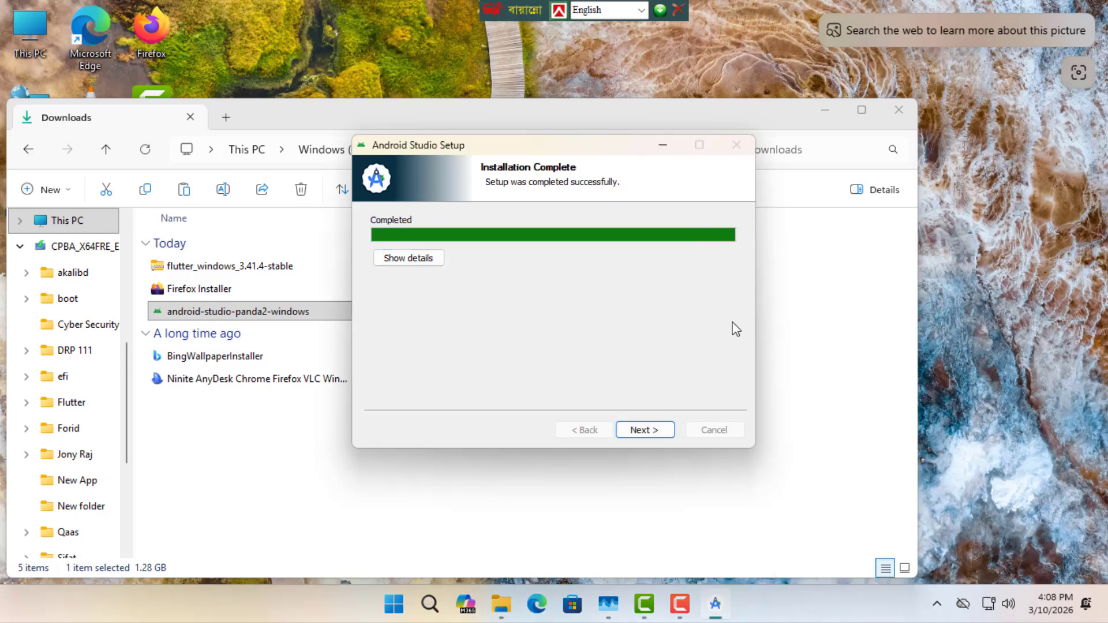
{"action": "left_click", "coordinate": [642, 432]}
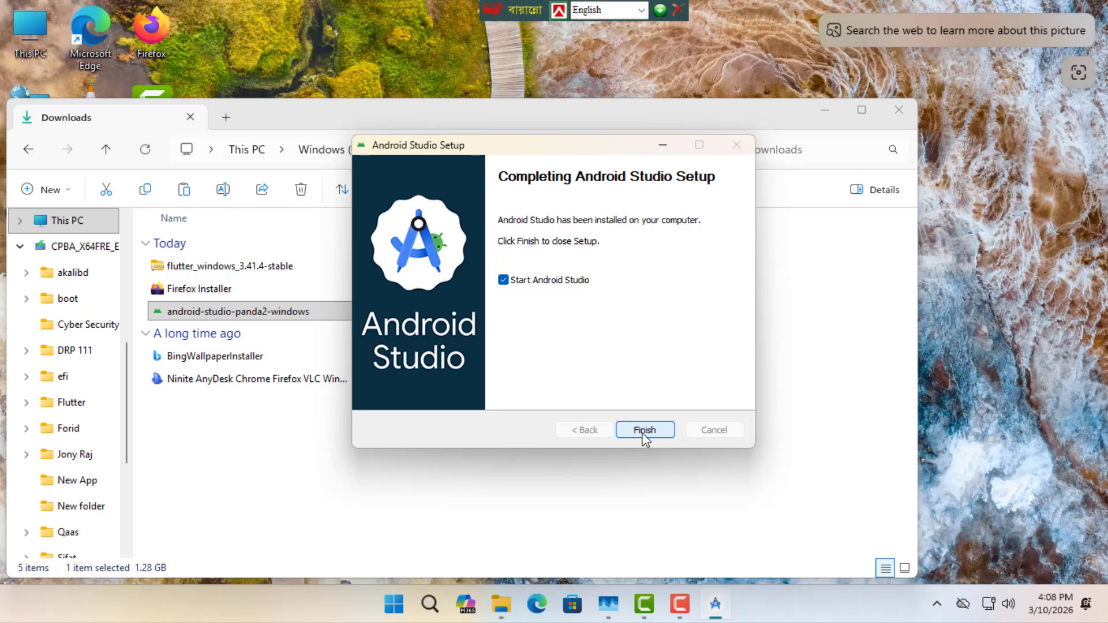
{"action": "left_click", "coordinate": [645, 432]}
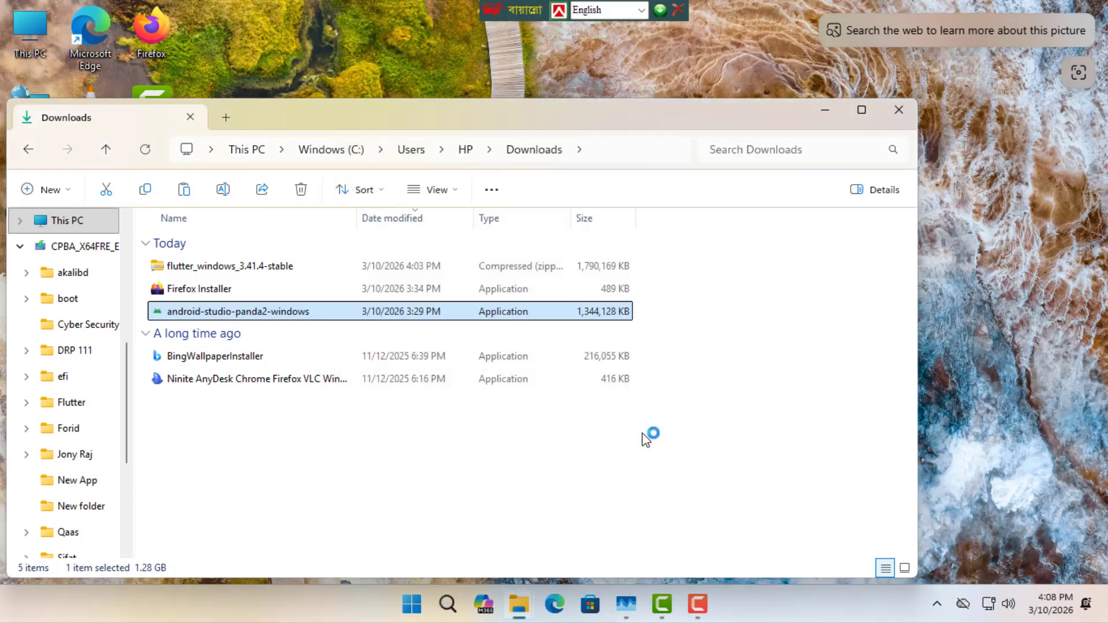
Copy the flutter_windows_3.41.4-stable zip archive from Downloads to the root of the D: drive
{"action": "left_click", "coordinate": [224, 271]}
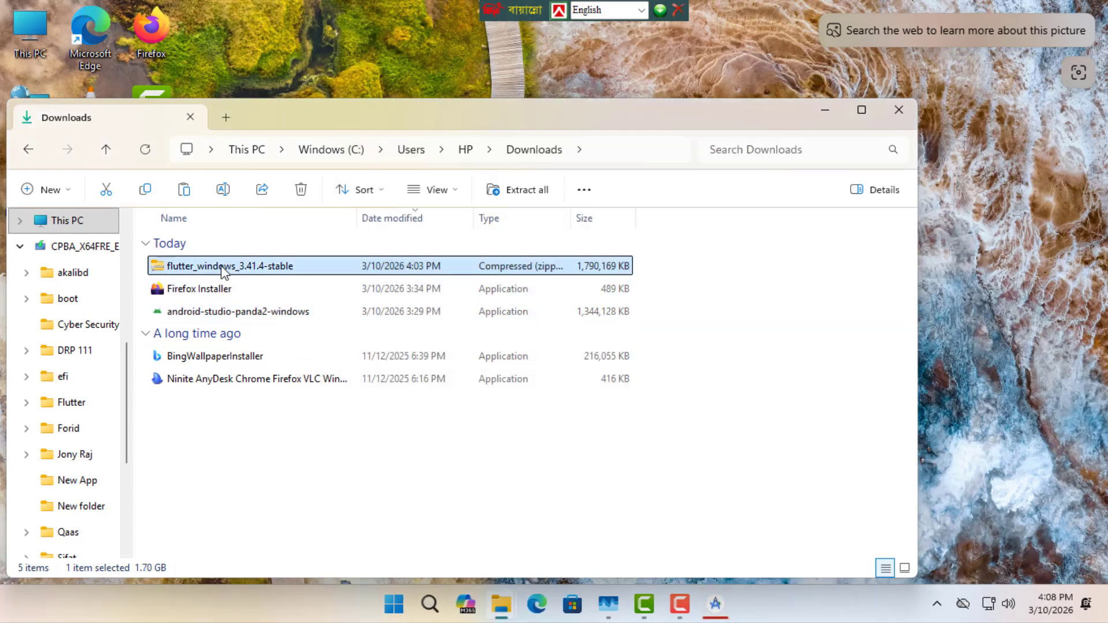
{"action": "left_click", "coordinate": [899, 109]}
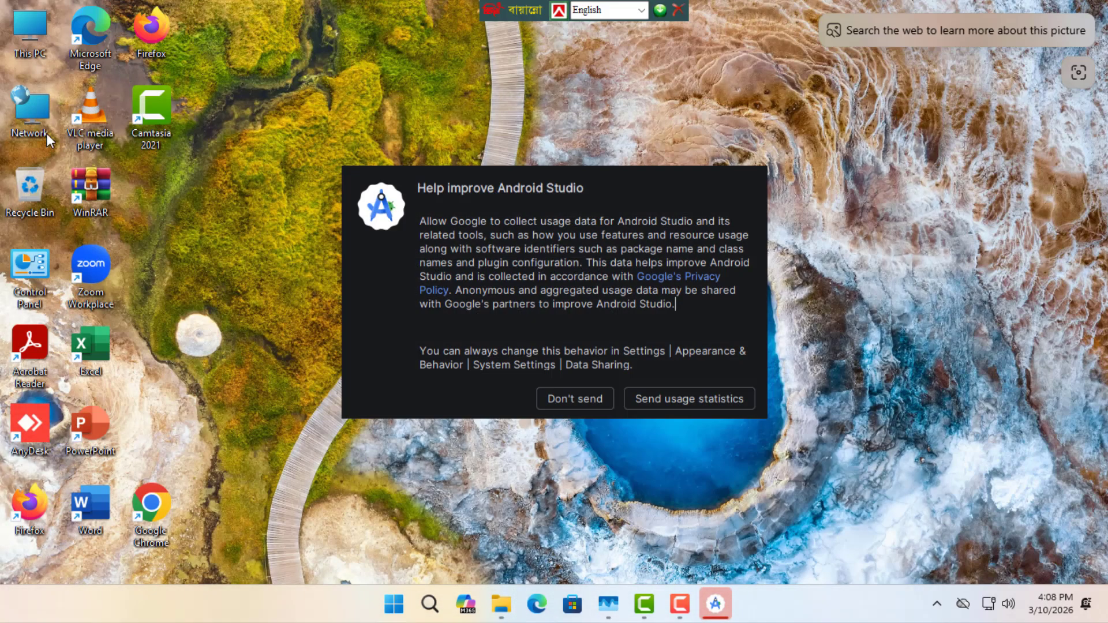
{"action": "double_click", "coordinate": [32, 26]}
{"action": "double_click", "coordinate": [404, 254]}
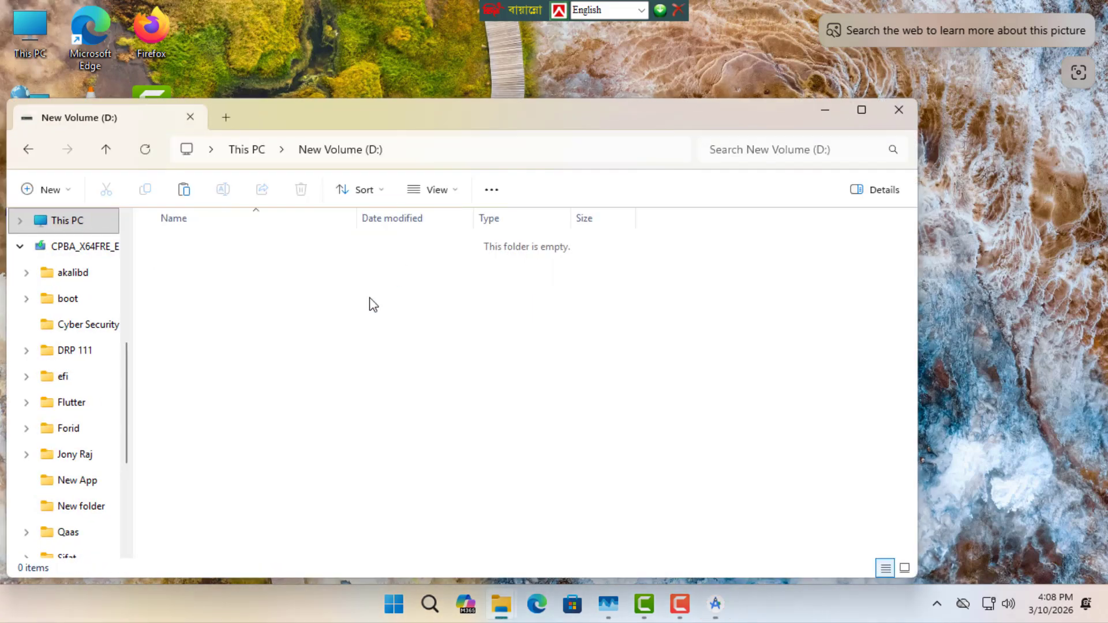
{"action": "right_click", "coordinate": [279, 305]}
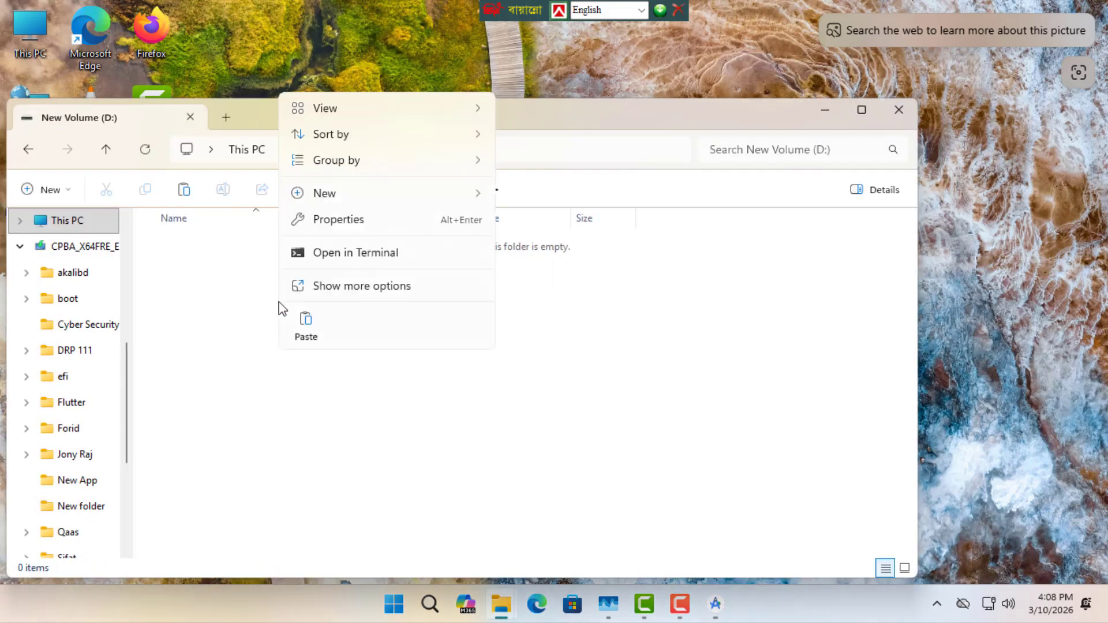
{"action": "left_click", "coordinate": [309, 325]}
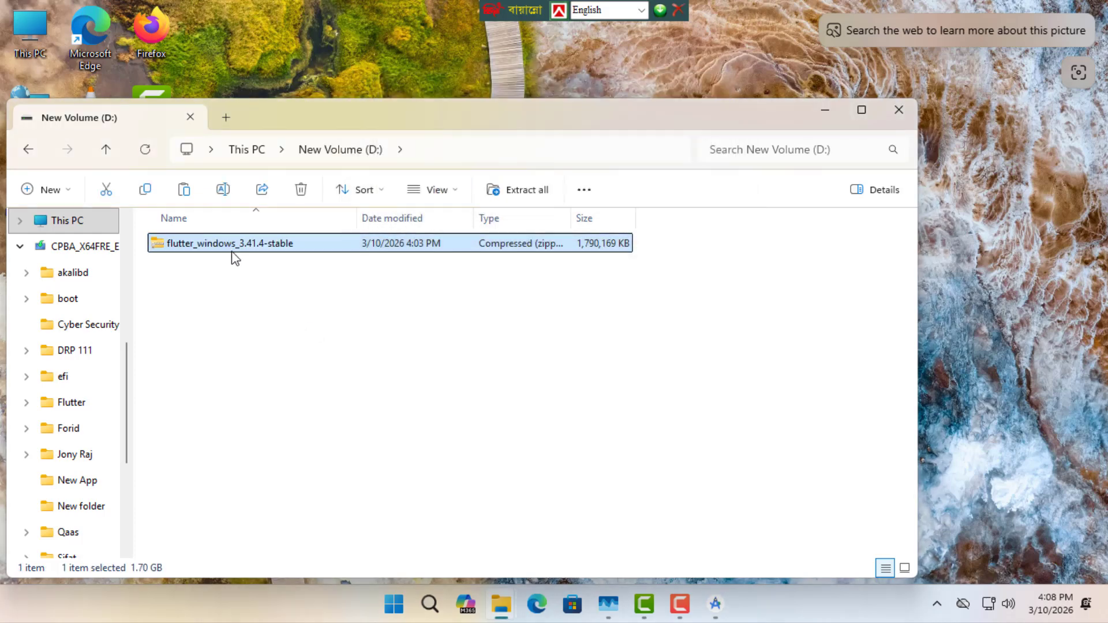
Extract the flutter_windows_3.41.4-stable archive on the D: drive into its default folder
{"action": "right_click", "coordinate": [227, 249]}
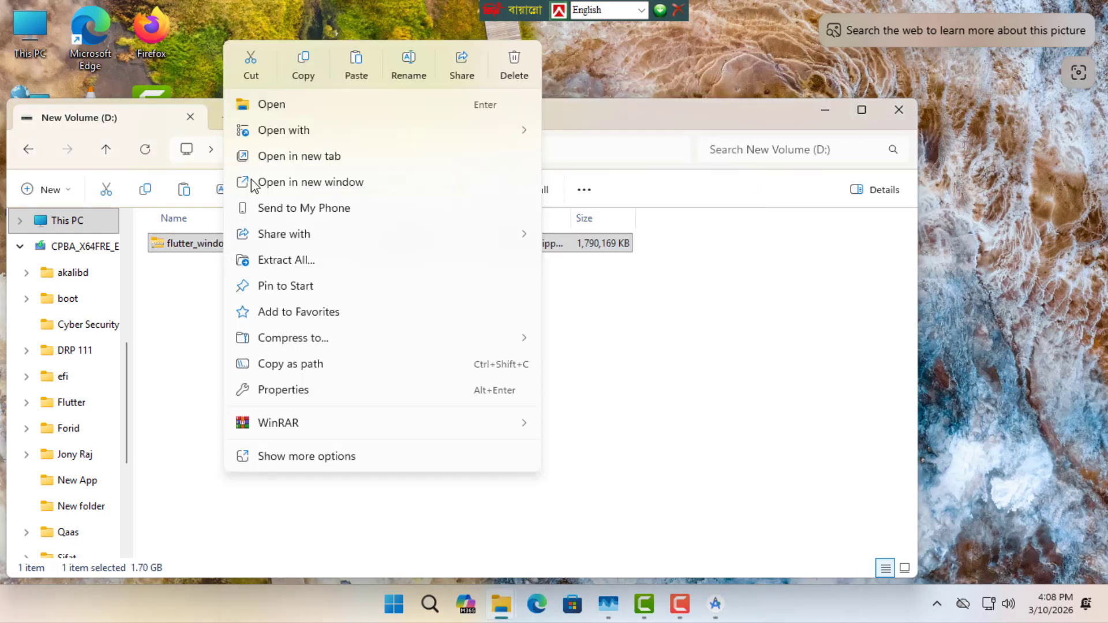
{"action": "left_click", "coordinate": [305, 264]}
{"action": "left_click", "coordinate": [703, 459]}
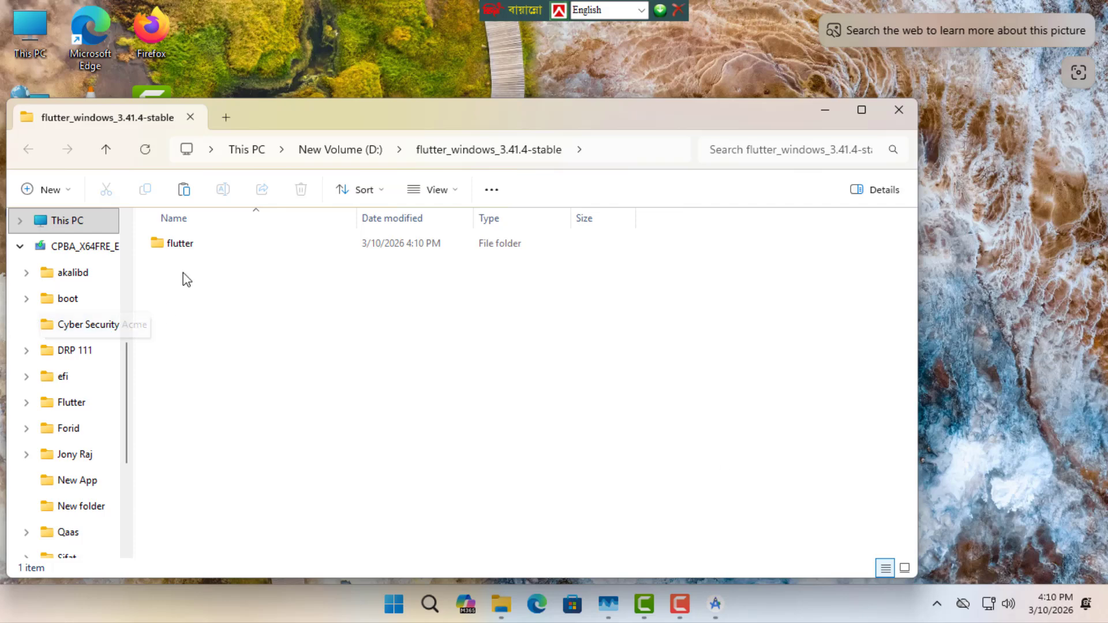
Copy the flutter folder from the extracted flutter_windows_3.41.4-stable folder to the root of the D: drive
{"action": "left_click", "coordinate": [178, 248]}
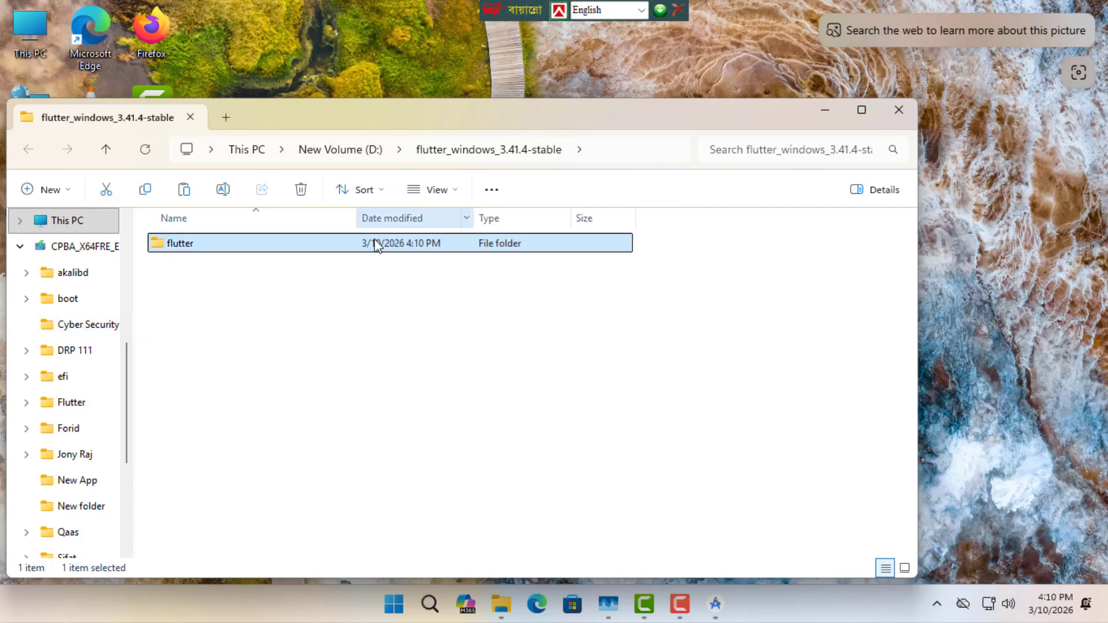
{"action": "left_click", "coordinate": [899, 110]}
{"action": "right_click", "coordinate": [289, 379]}
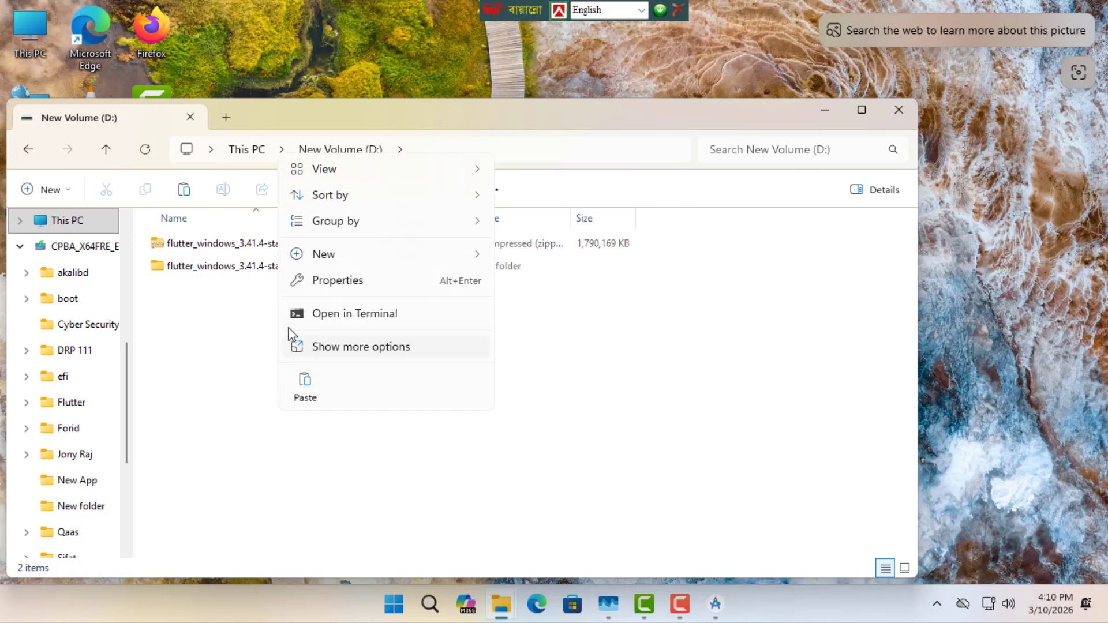
{"action": "left_click", "coordinate": [304, 381]}
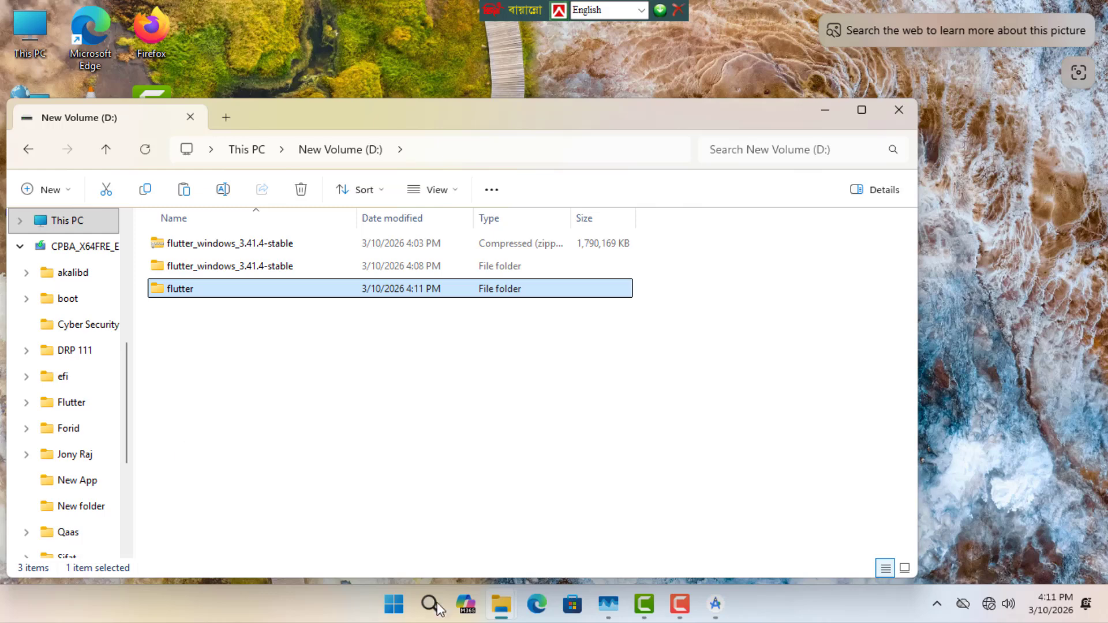
{"action": "left_click", "coordinate": [681, 606]}
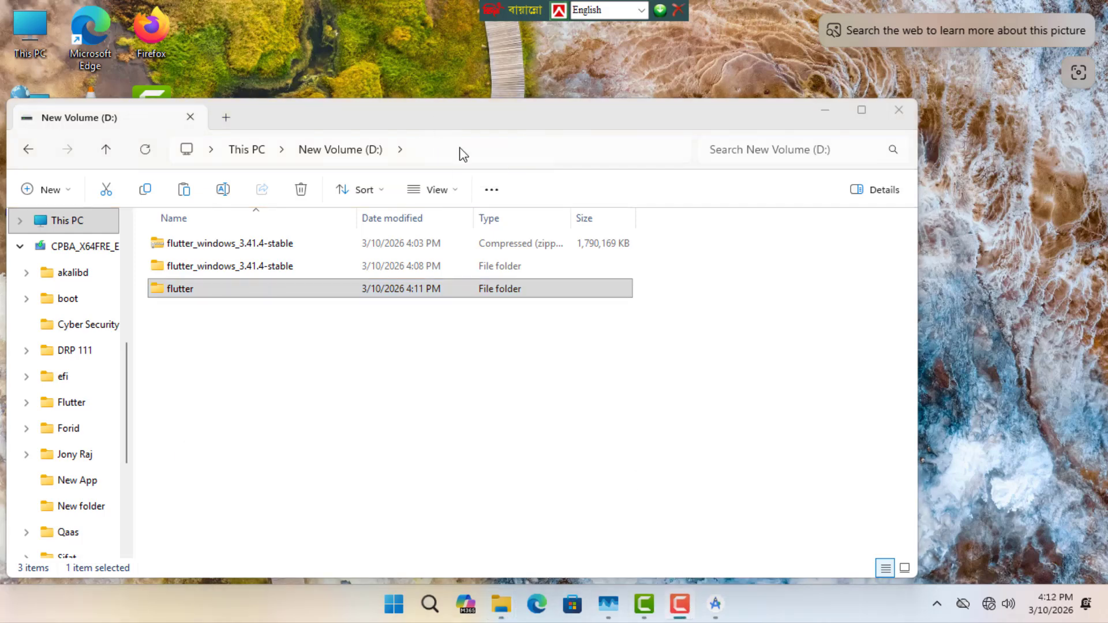
Open the bin folder inside the flutter folder on D:, copy its path D:\flutter\bin, and close the window
{"action": "left_click", "coordinate": [292, 381]}
{"action": "double_click", "coordinate": [193, 294]}
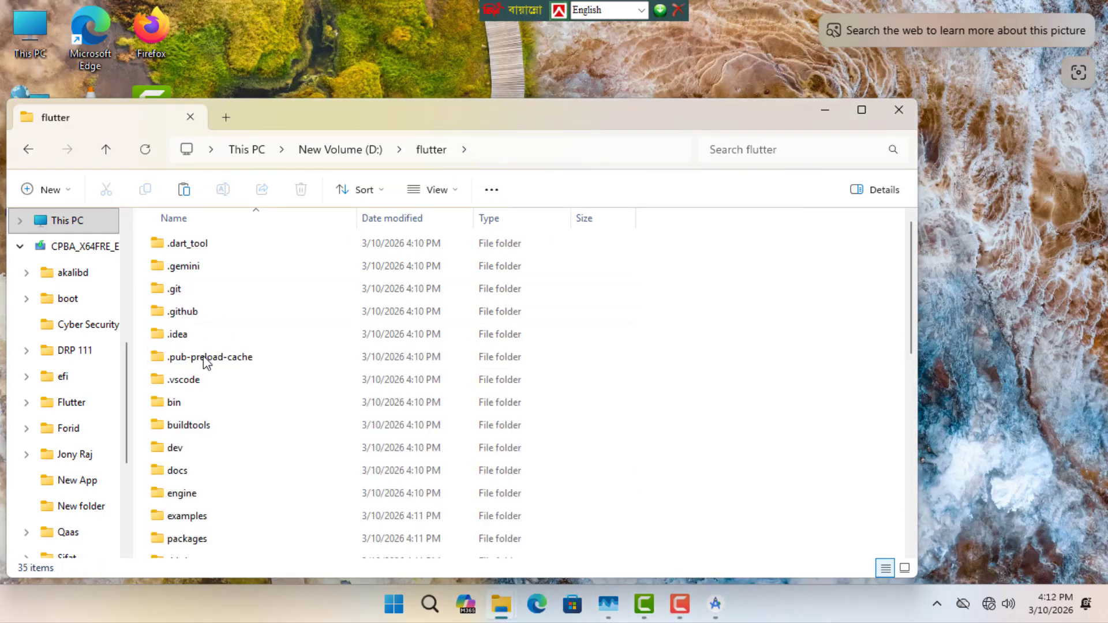
{"action": "double_click", "coordinate": [178, 402]}
{"action": "left_click", "coordinate": [578, 150]}
{"action": "key", "text": "ctrl+c"}
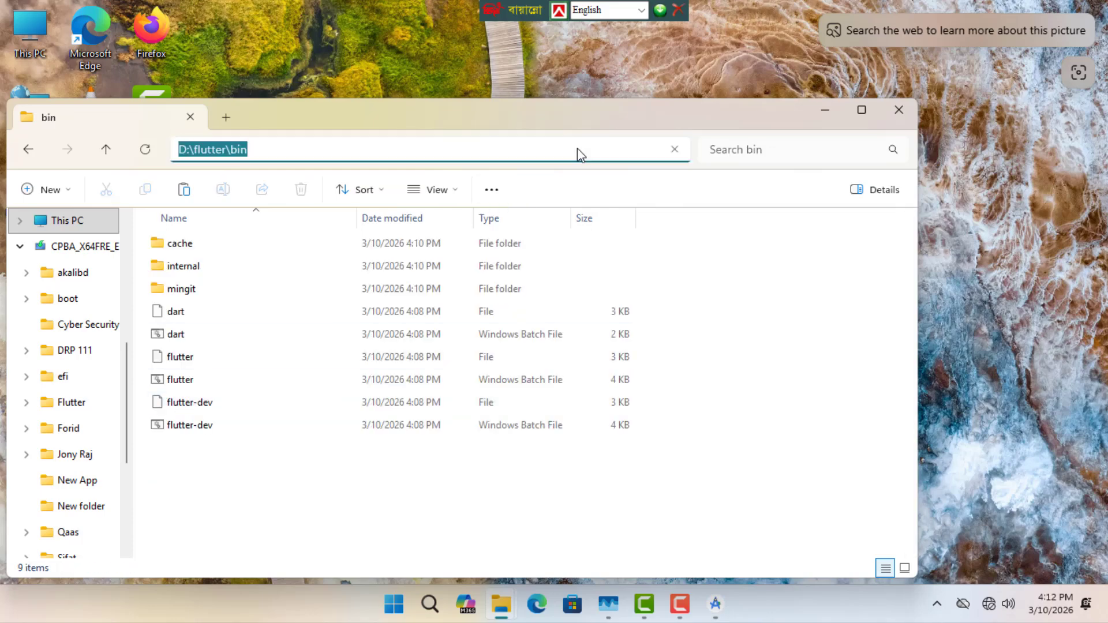
{"action": "left_click", "coordinate": [900, 108]}
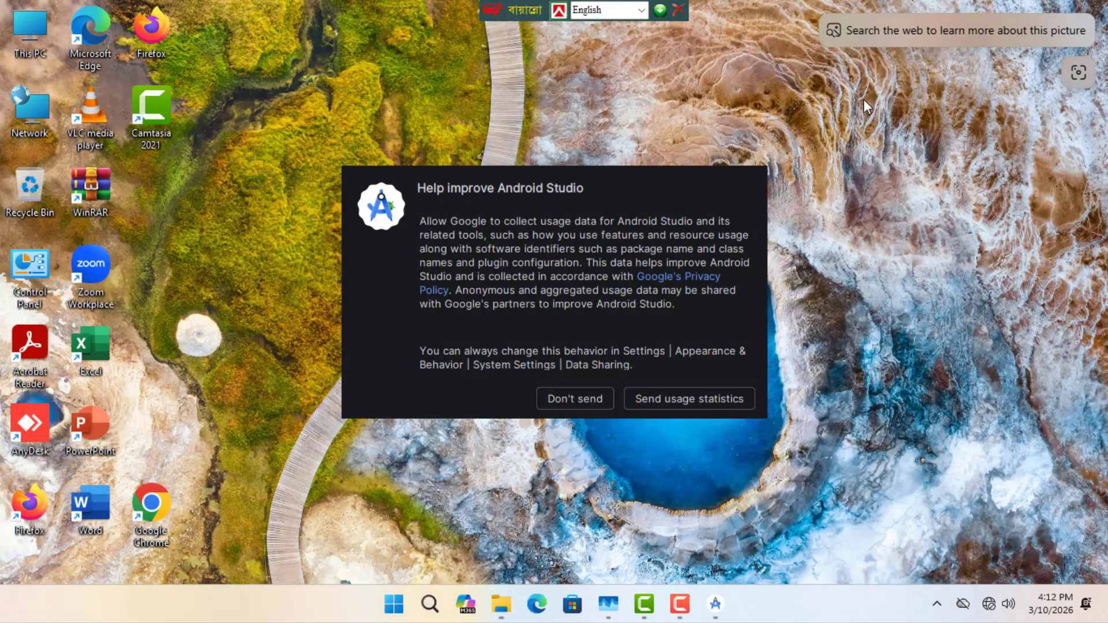
Search Windows for env and open the Environment Variables dialog from the system properties
{"action": "left_click", "coordinate": [430, 604]}
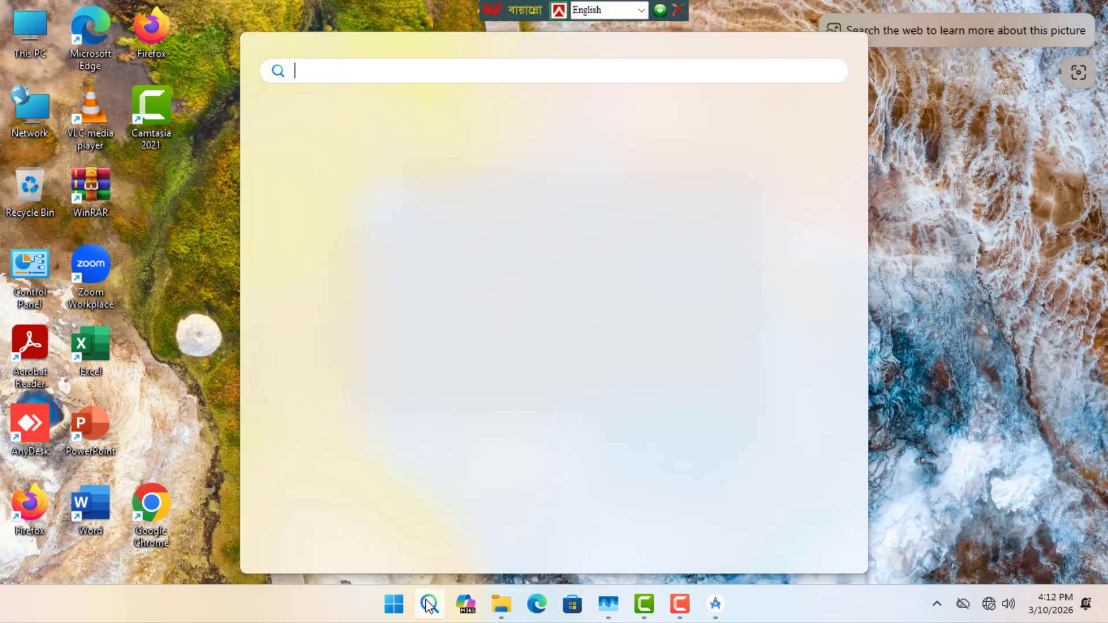
{"action": "type", "text": "env"}
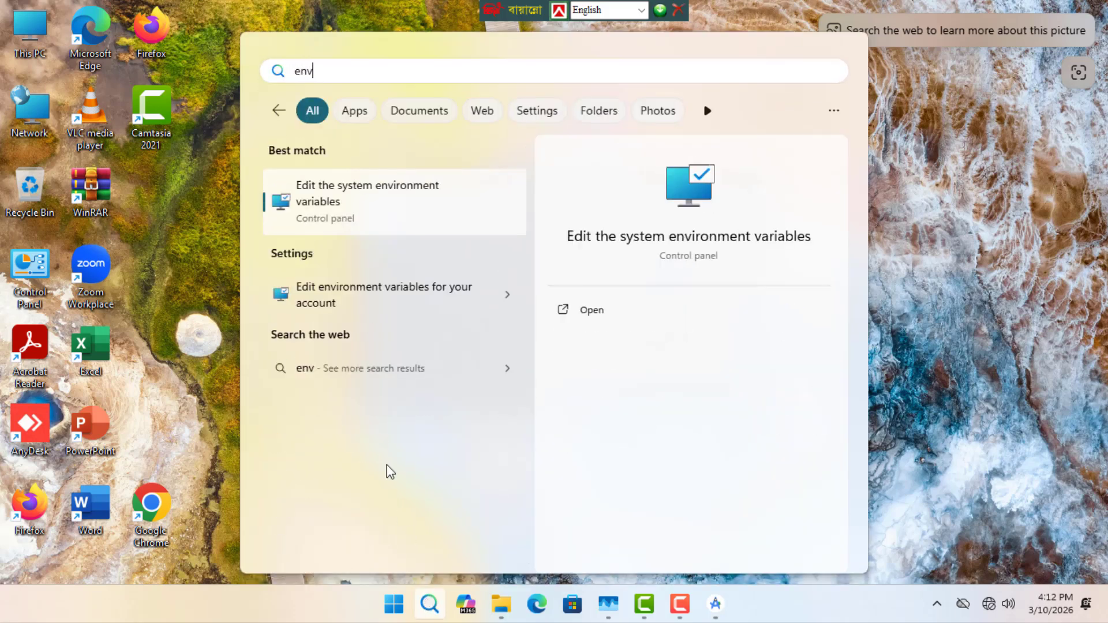
{"action": "left_click", "coordinate": [349, 202]}
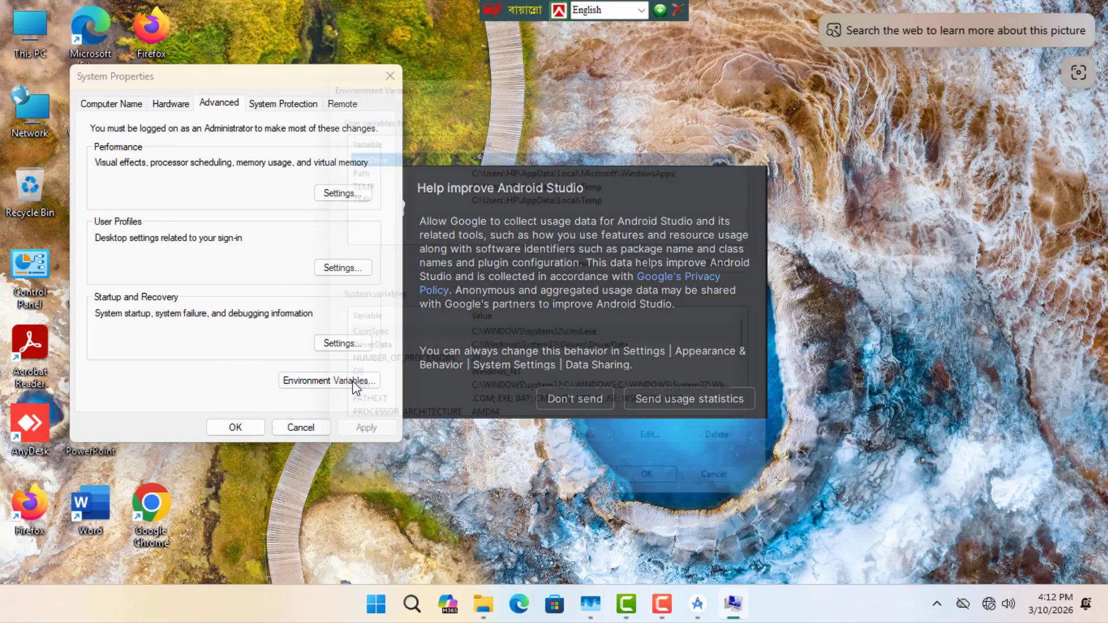
{"action": "left_click", "coordinate": [352, 381]}
Add D:\flutter\bin as a new entry in the user Path variable and confirm all the system dialogs
{"action": "left_click", "coordinate": [341, 159]}
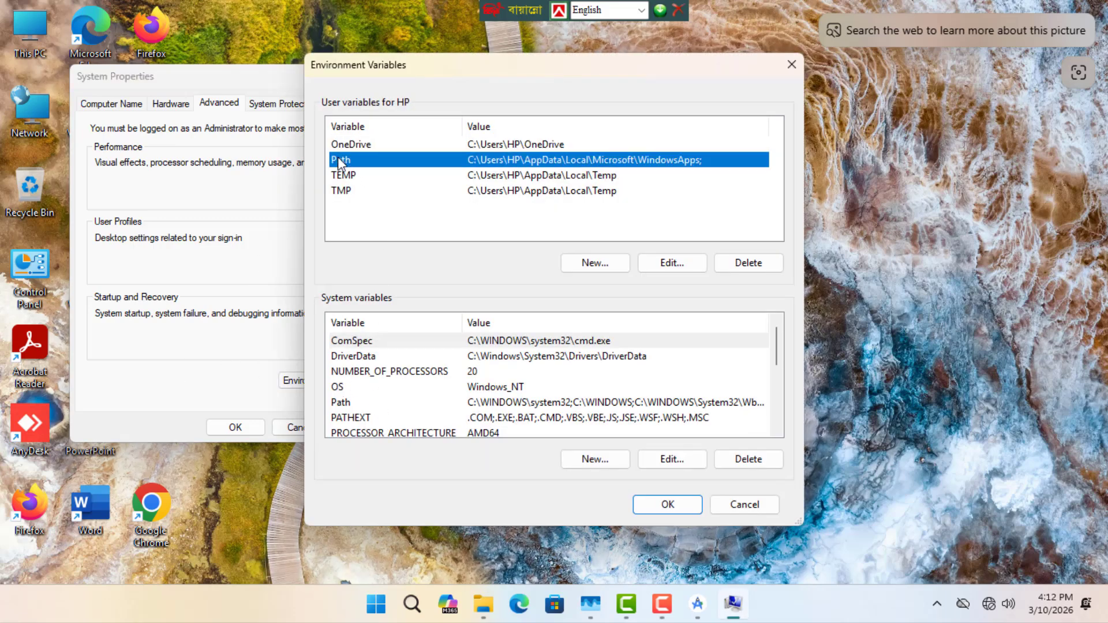
{"action": "left_click", "coordinate": [667, 264]}
{"action": "left_click", "coordinate": [398, 161]}
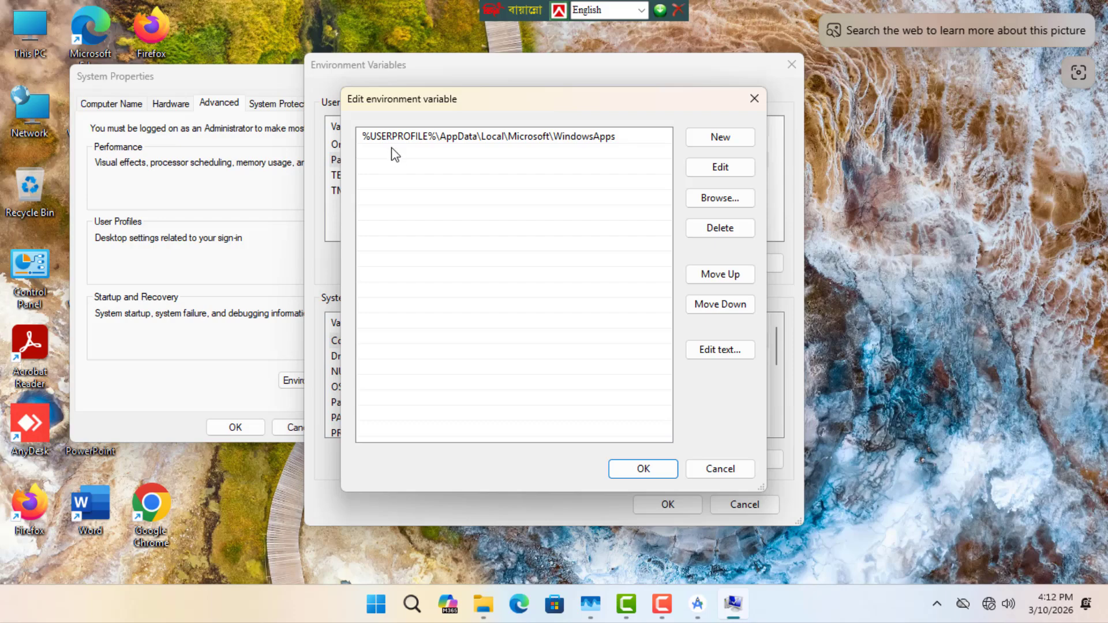
{"action": "double_click", "coordinate": [393, 152]}
{"action": "key", "text": "ctrl+v"}
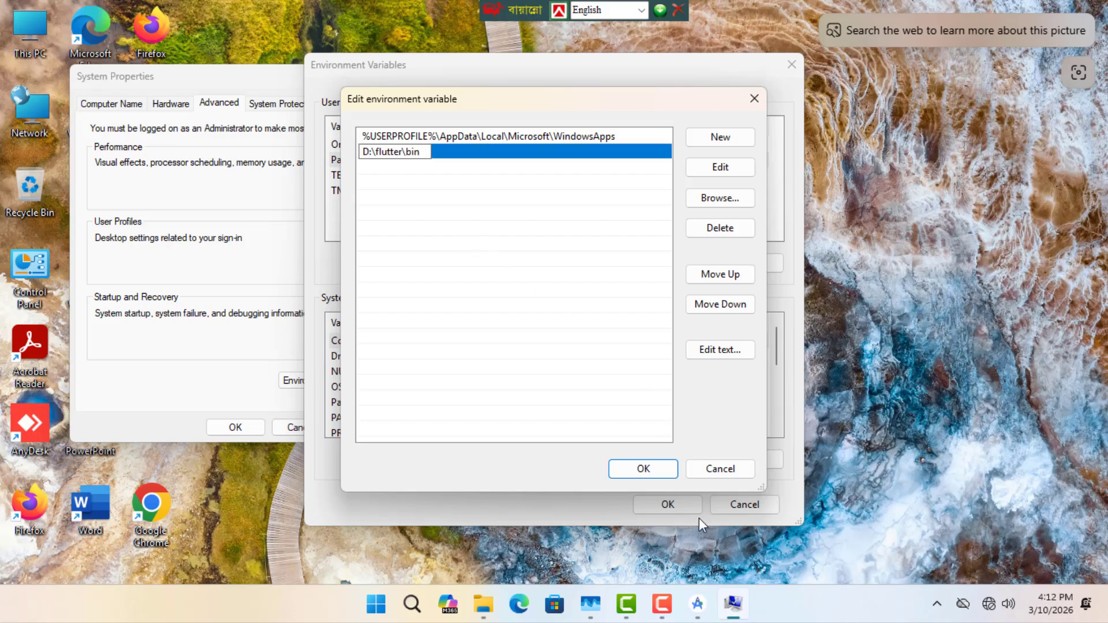
{"action": "left_click", "coordinate": [656, 467]}
{"action": "left_click", "coordinate": [675, 507]}
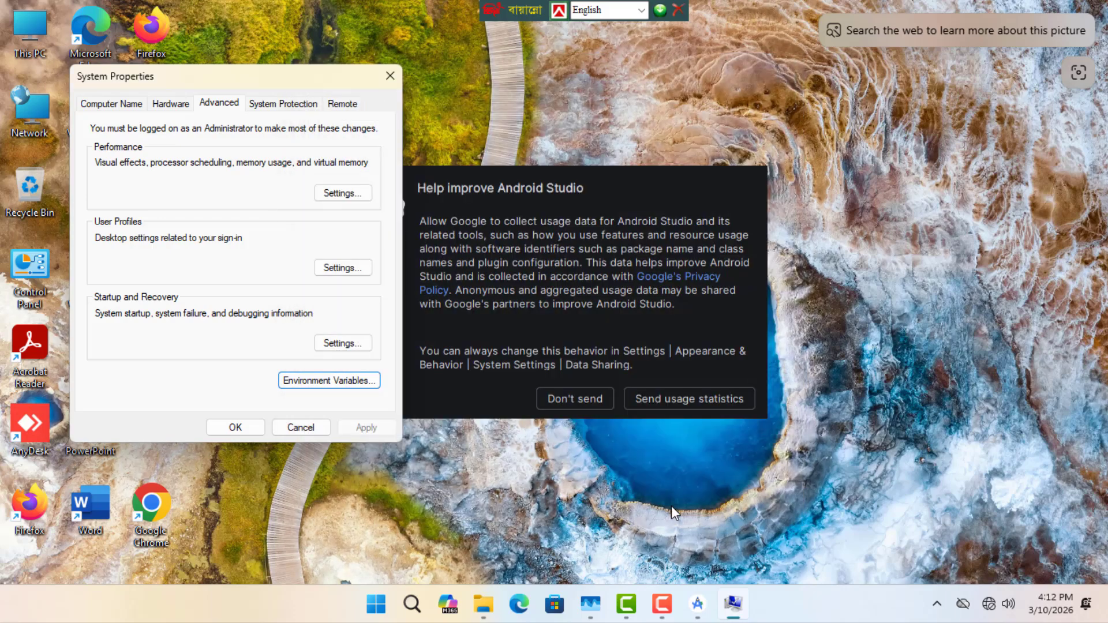
{"action": "left_click", "coordinate": [235, 427]}
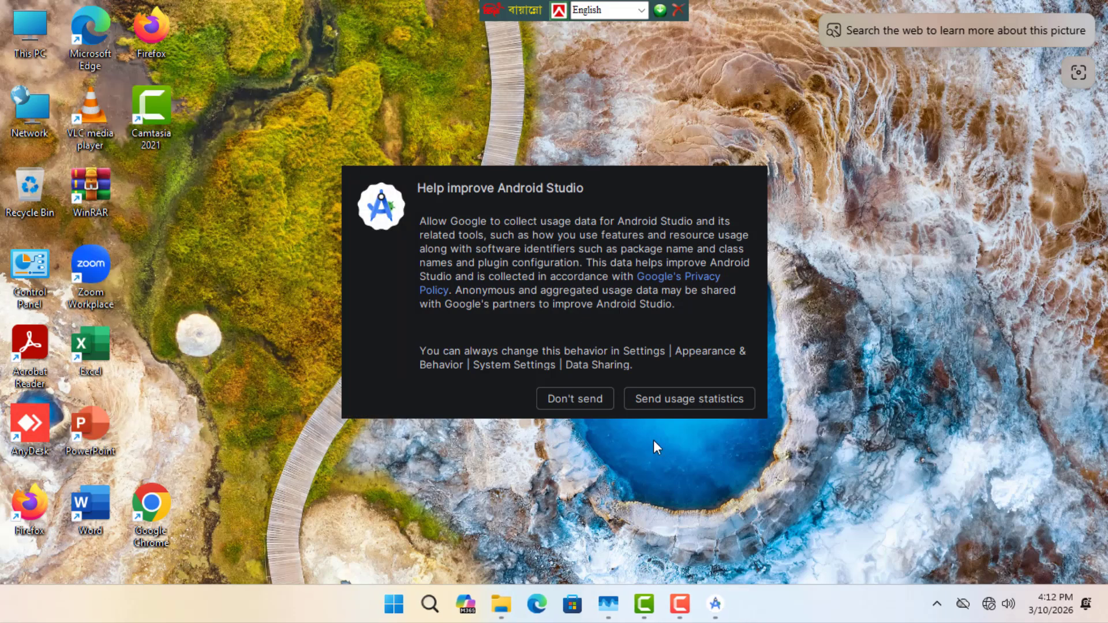
Agree to send usage statistics and choose the Standard setup with the default SDK components and location
{"action": "left_click", "coordinate": [695, 399]}
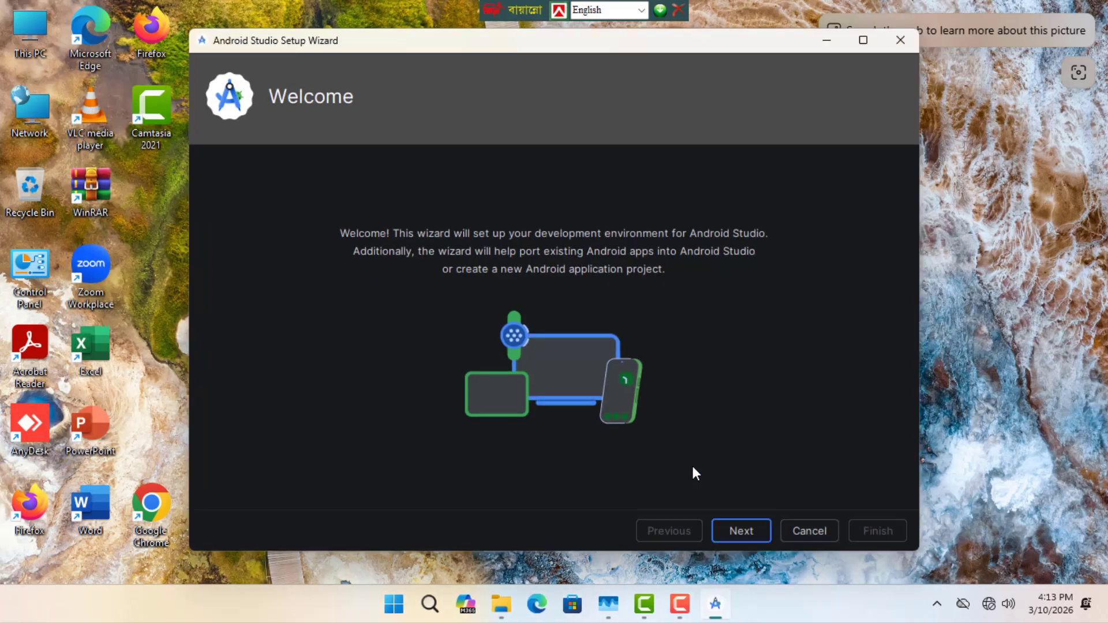
{"action": "left_click", "coordinate": [751, 530]}
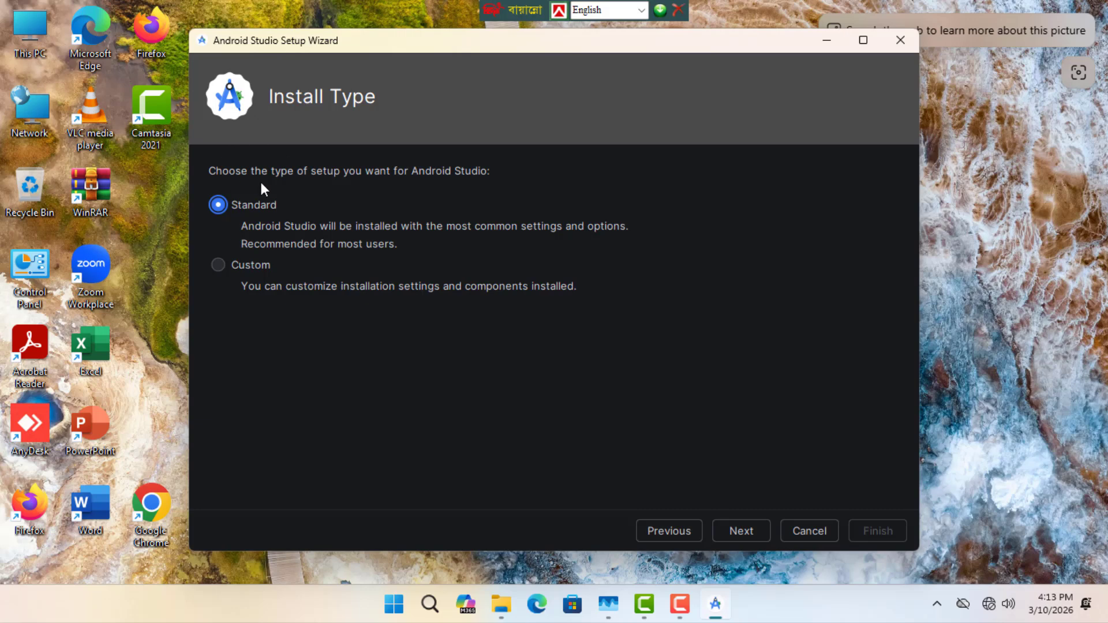
{"action": "left_click", "coordinate": [744, 530]}
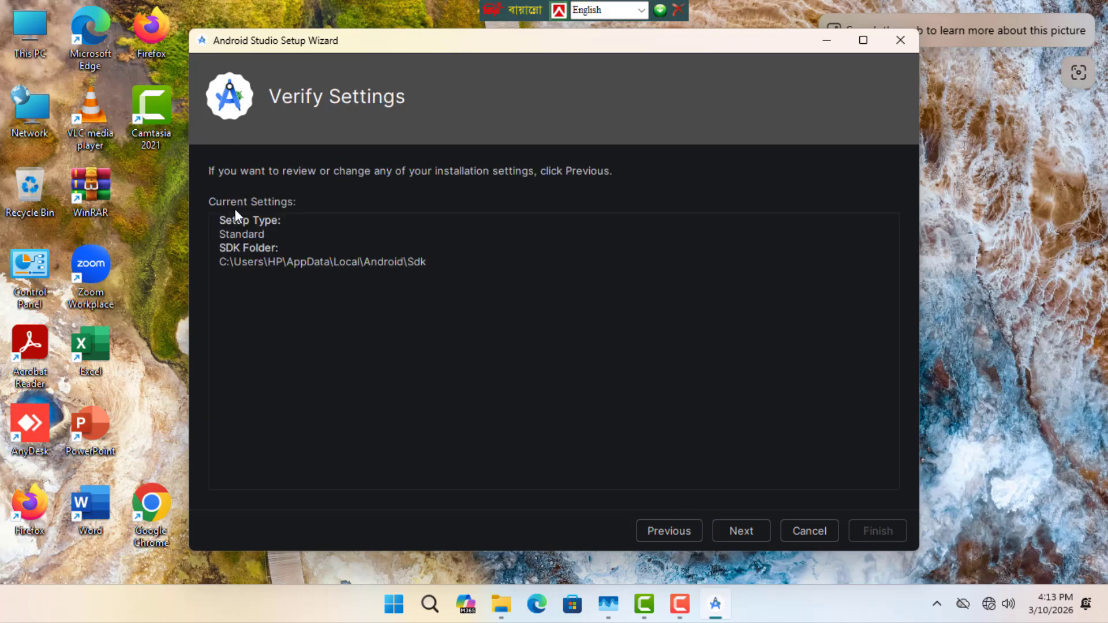
{"action": "left_click", "coordinate": [749, 531]}
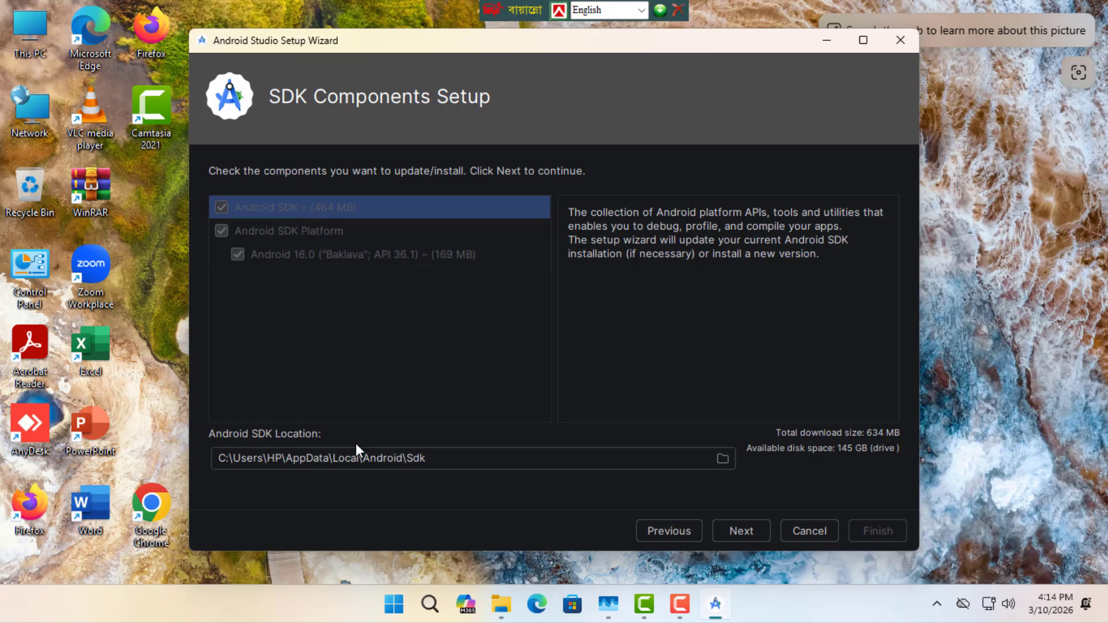
{"action": "left_click", "coordinate": [742, 532]}
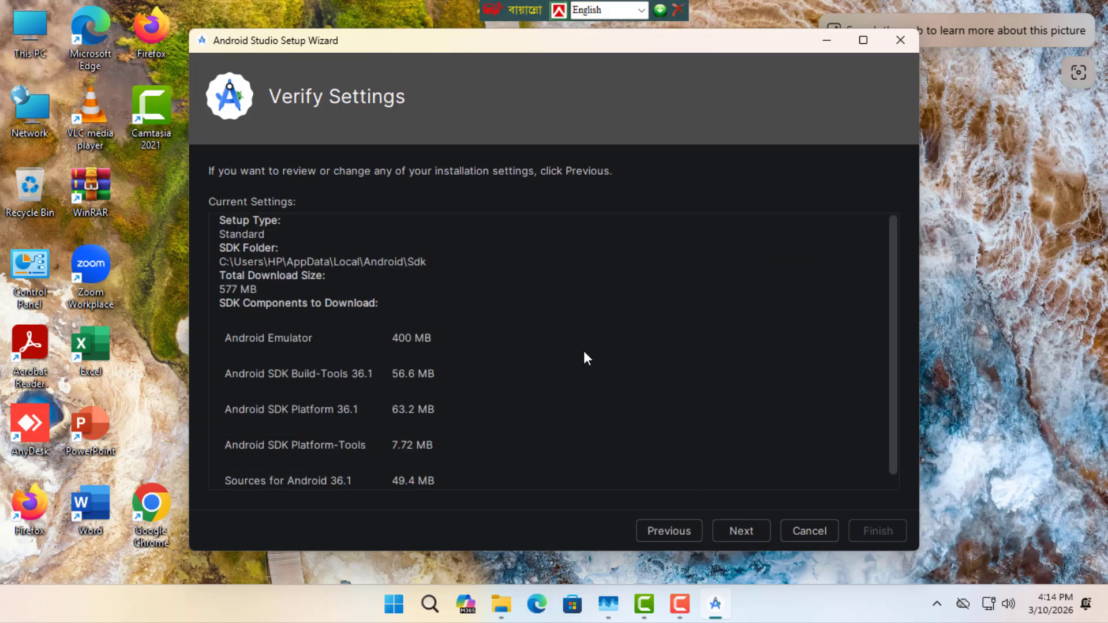
Review the setup settings, then accept the android-sdk-license and complete the SDK component download
{"action": "scroll", "coordinate": [580, 355], "scroll_direction": "down", "scroll_amount": 1}
{"action": "scroll", "coordinate": [572, 369], "scroll_direction": "up", "scroll_amount": 1}
{"action": "left_click", "coordinate": [740, 534]}
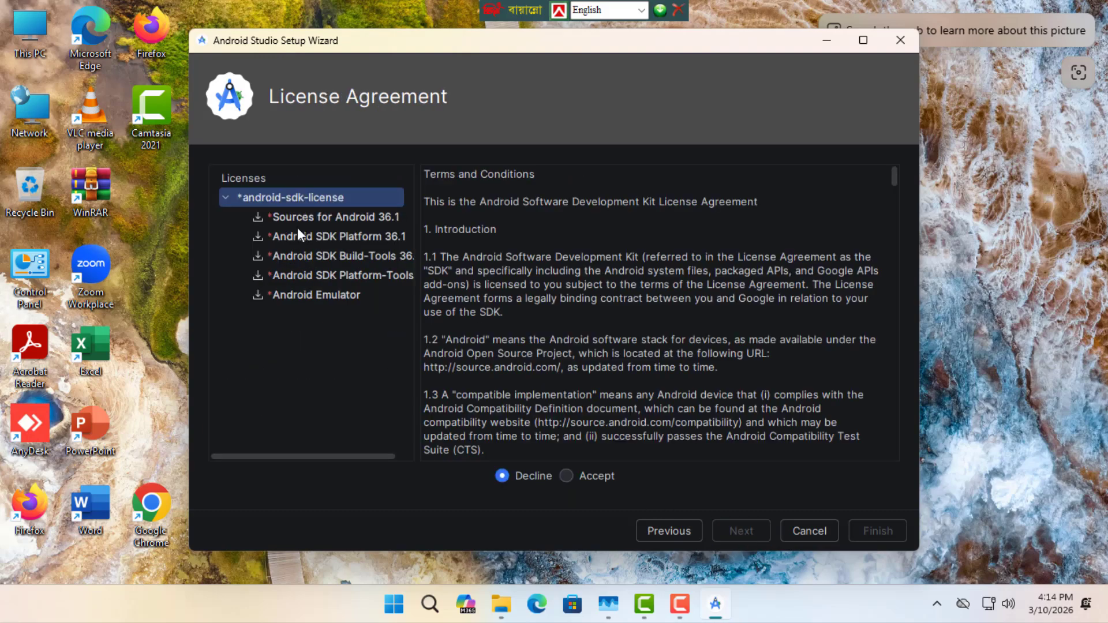
{"action": "left_click", "coordinate": [569, 477]}
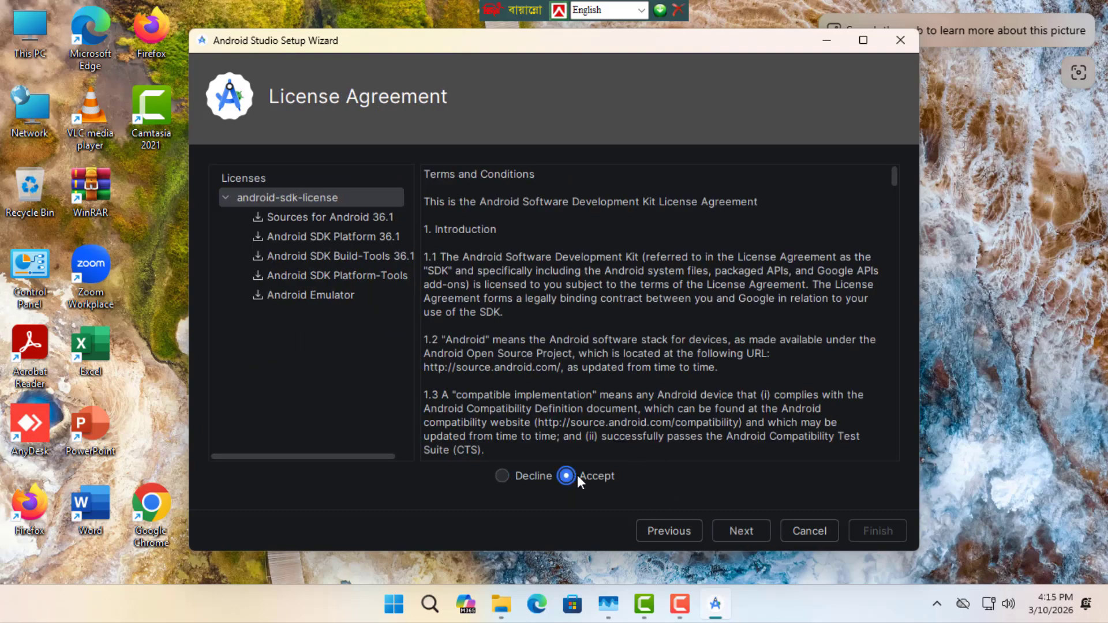
{"action": "left_click", "coordinate": [735, 528]}
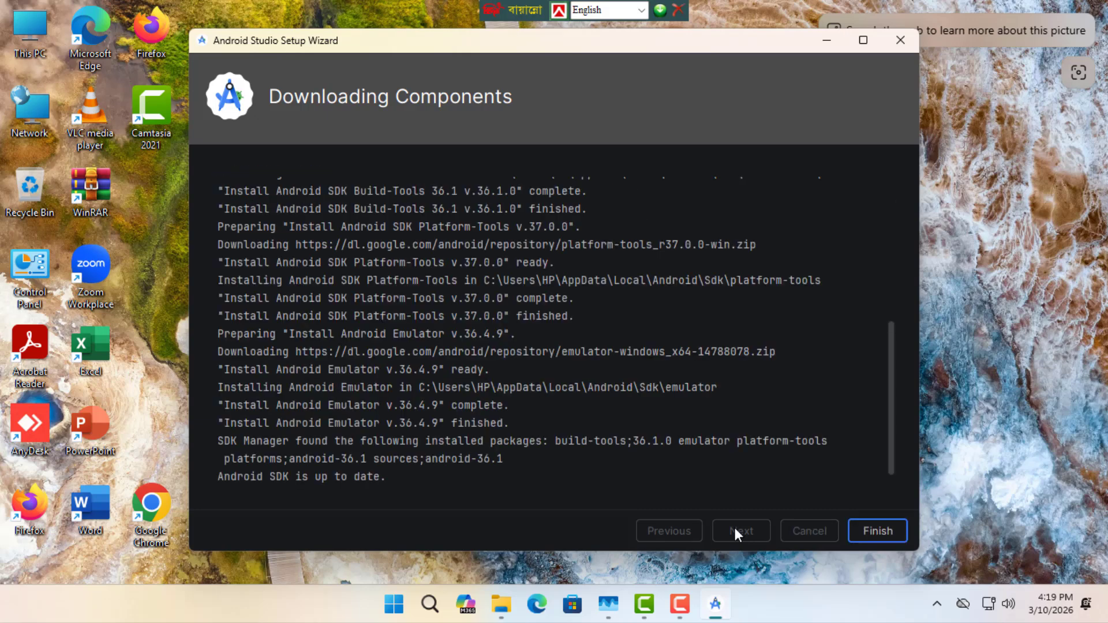
{"action": "left_click", "coordinate": [868, 528]}
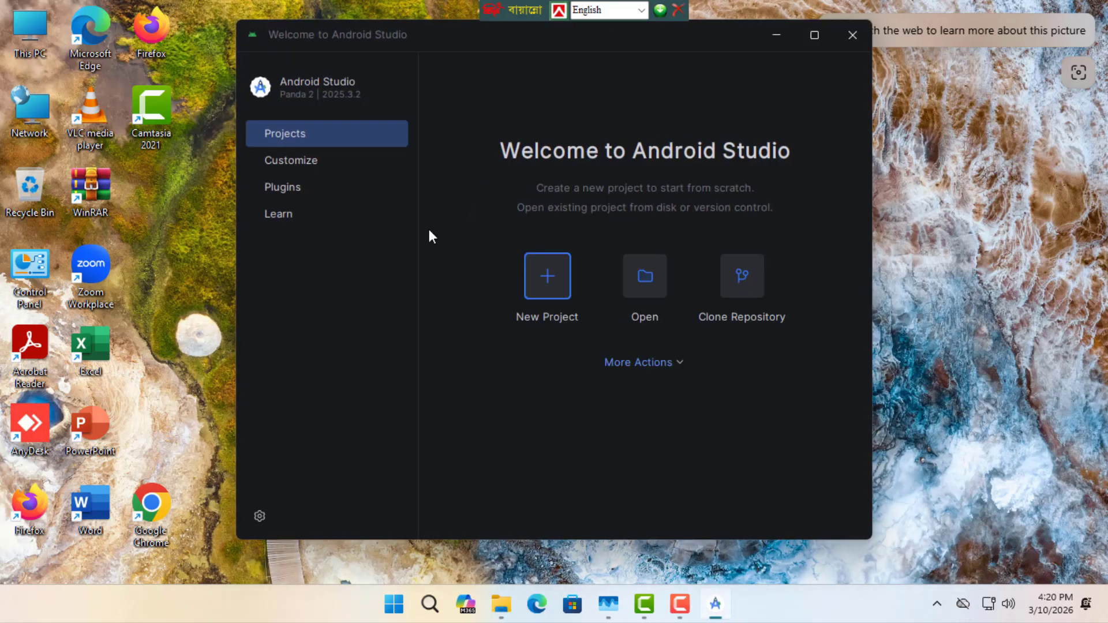
Install the Flutter plugin from the plugin marketplace and restart the IDE
{"action": "left_click", "coordinate": [288, 187]}
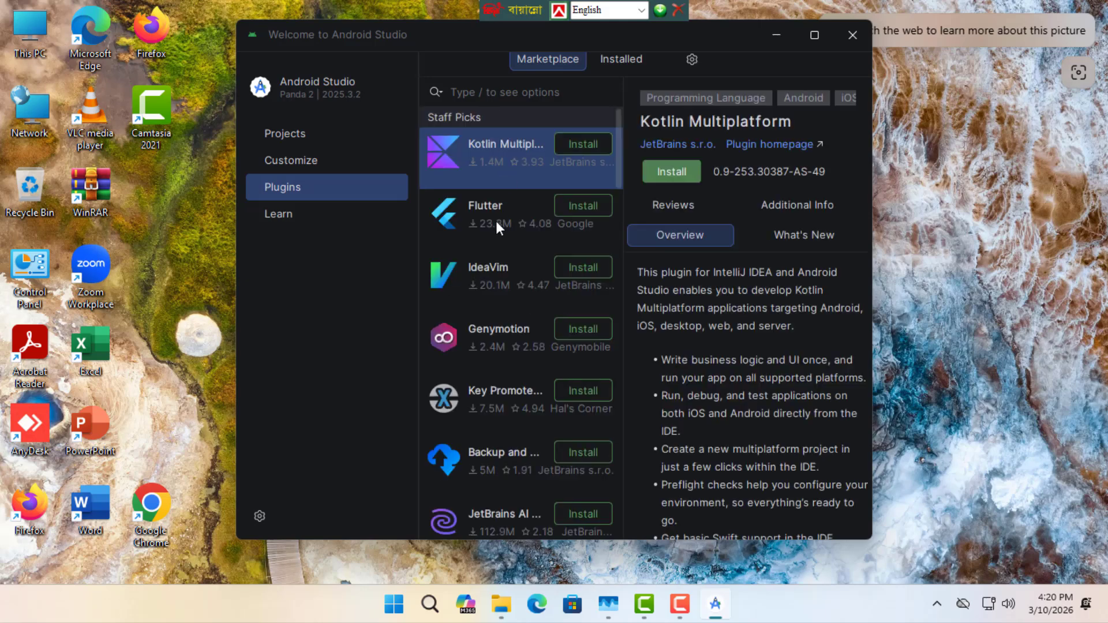
{"action": "left_click", "coordinate": [586, 206]}
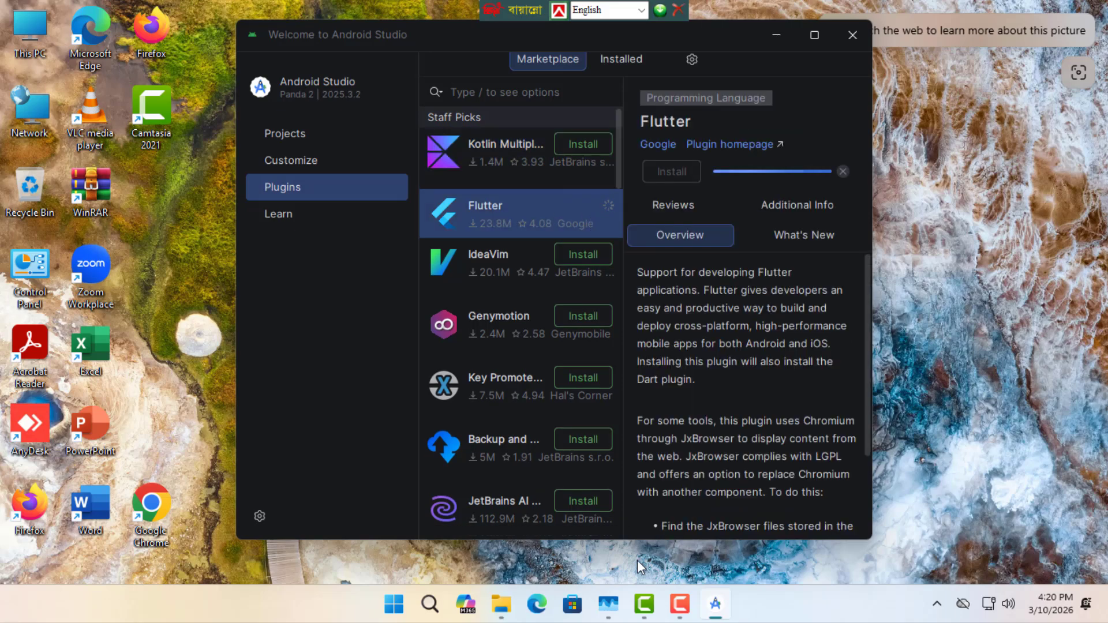
{"action": "left_click", "coordinate": [681, 607]}
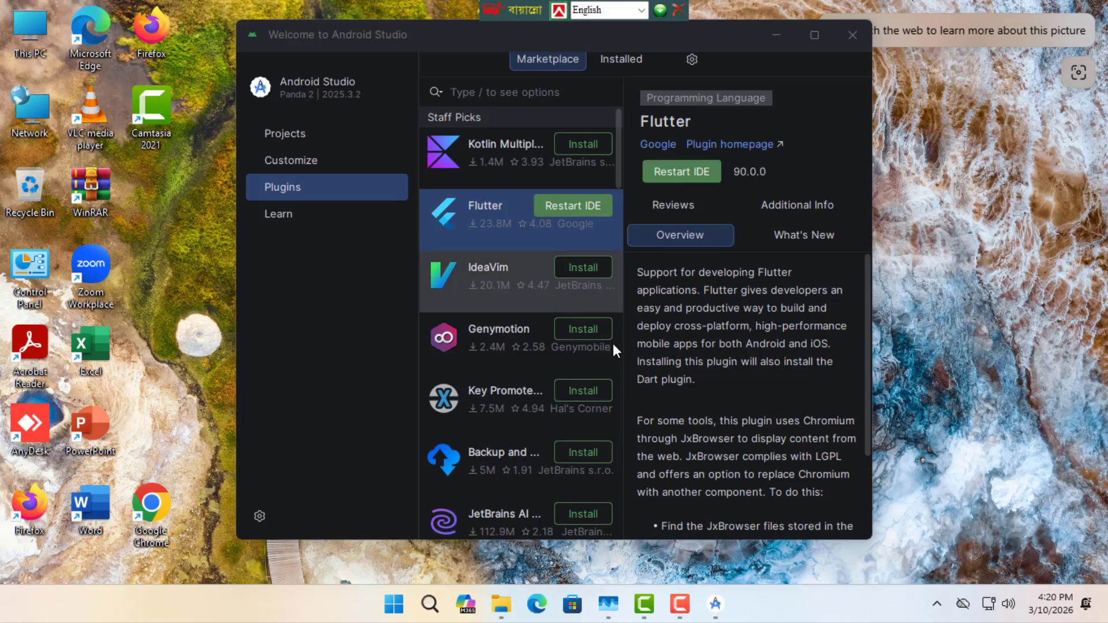
{"action": "left_click", "coordinate": [564, 205]}
{"action": "left_click", "coordinate": [556, 316]}
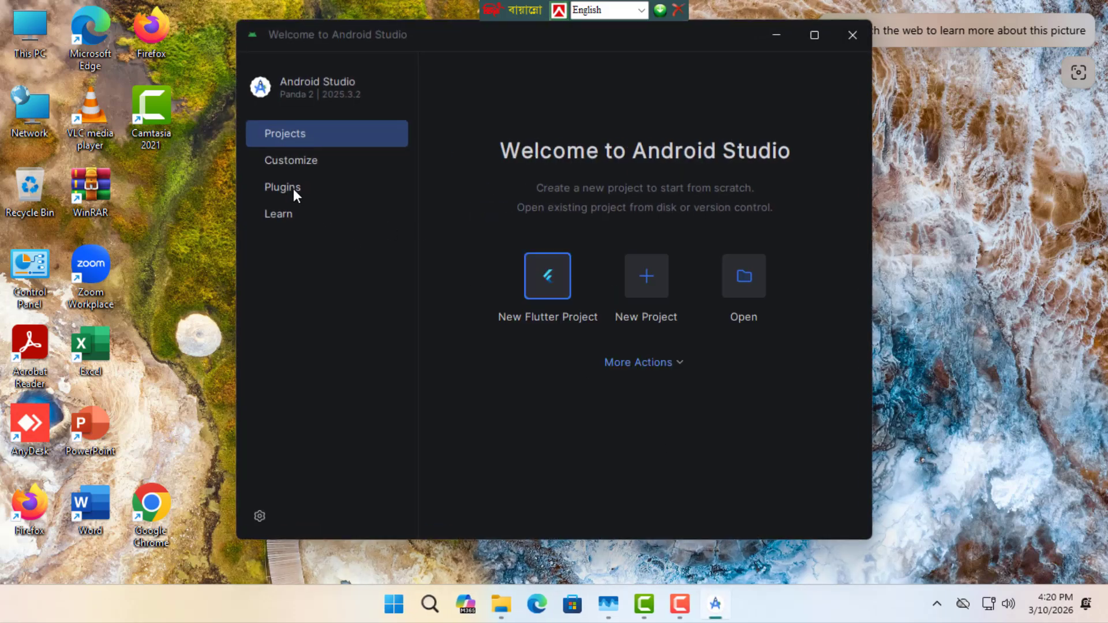
Search the plugin marketplace for dart, return to the projects page, and minimize the welcome window
{"action": "left_click", "coordinate": [292, 188]}
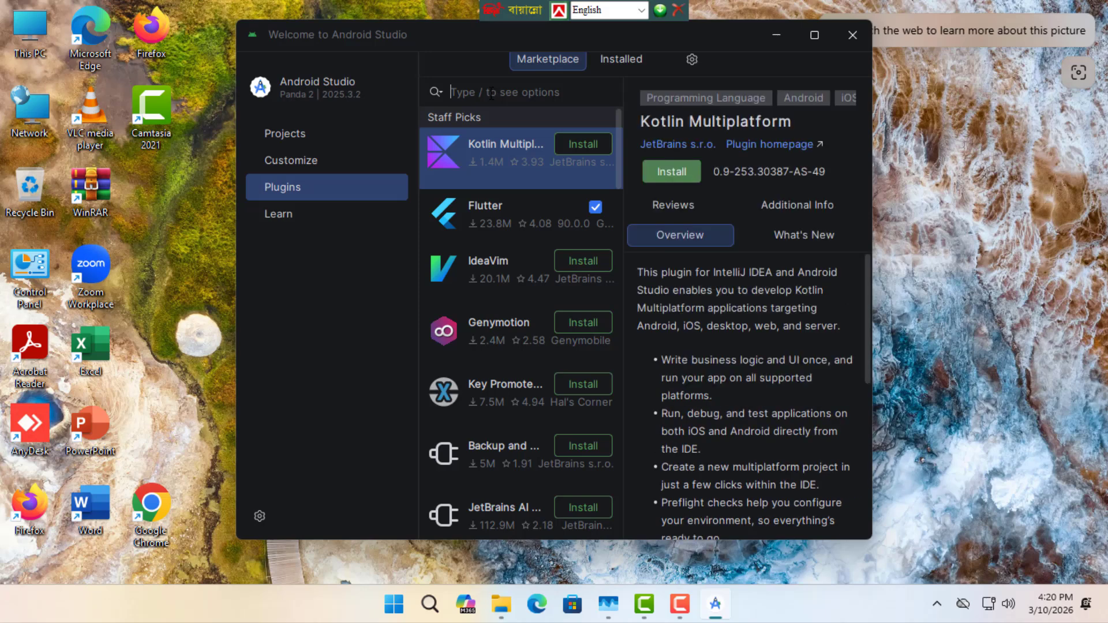
{"action": "type", "text": "dart"}
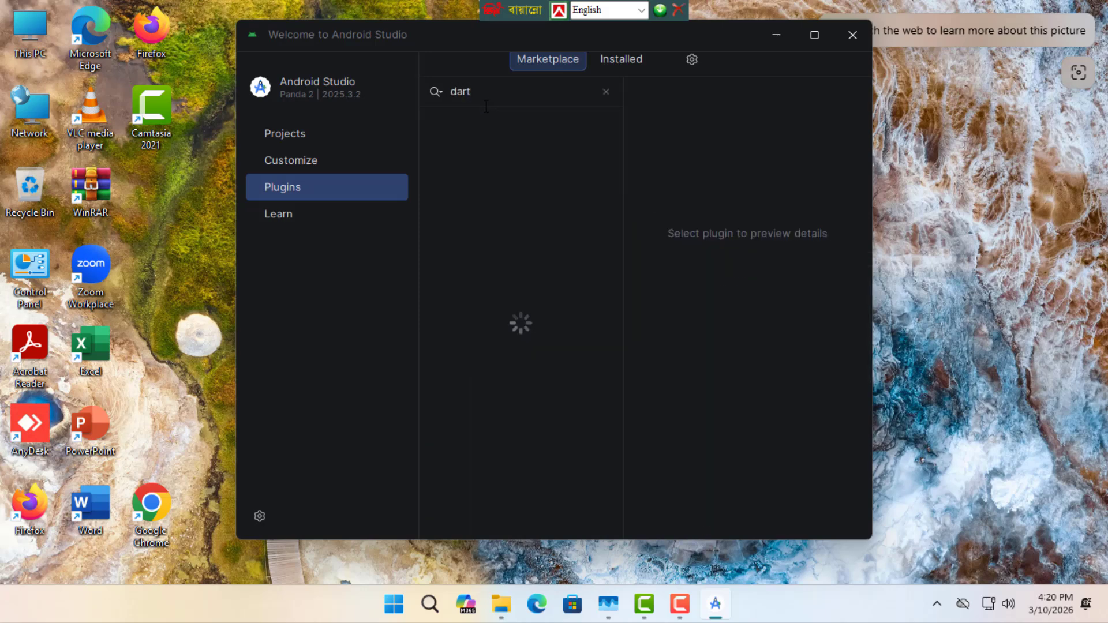
{"action": "left_click", "coordinate": [313, 139]}
{"action": "left_click", "coordinate": [776, 35]}
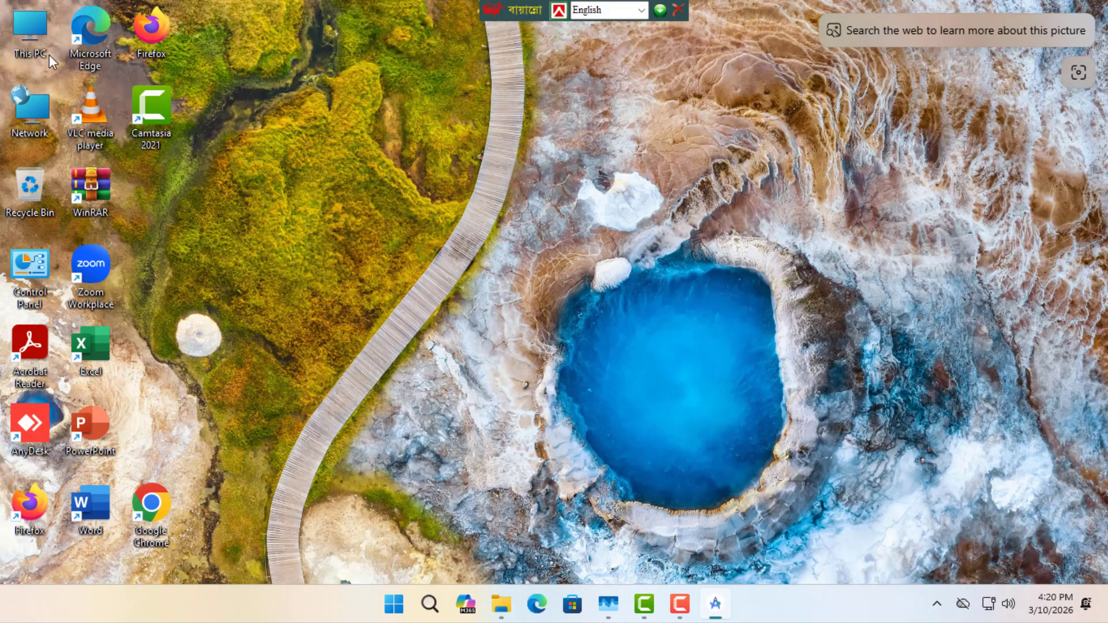
Open the D: drive in File Explorer and create a new folder in its root
{"action": "double_click", "coordinate": [25, 38]}
{"action": "double_click", "coordinate": [416, 259]}
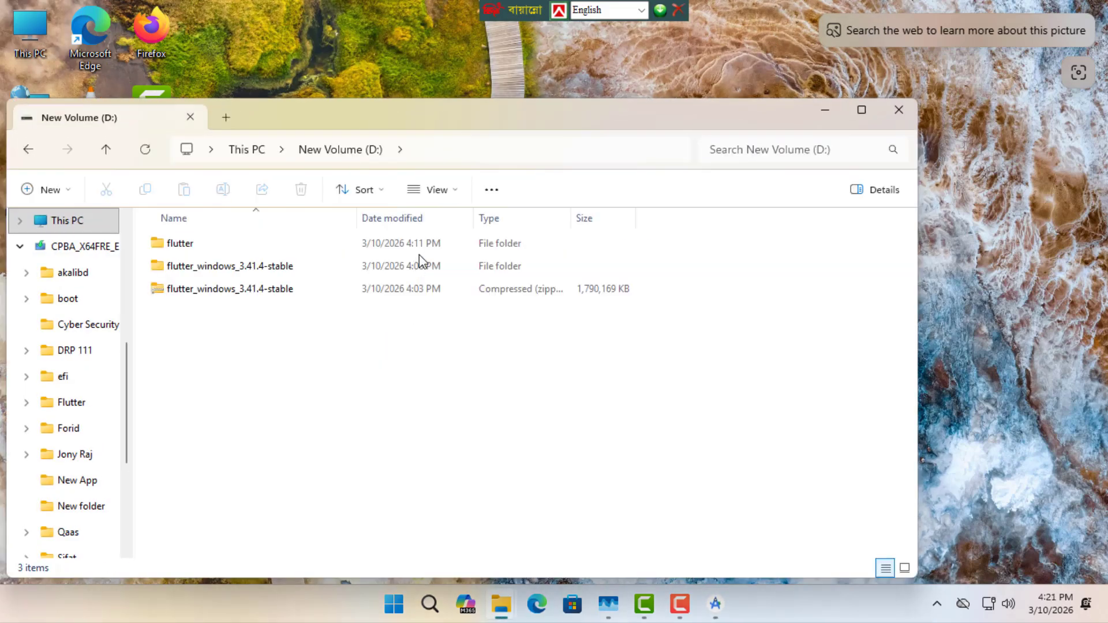
{"action": "right_click", "coordinate": [239, 390]}
{"action": "mouse_move", "coordinate": [288, 281]}
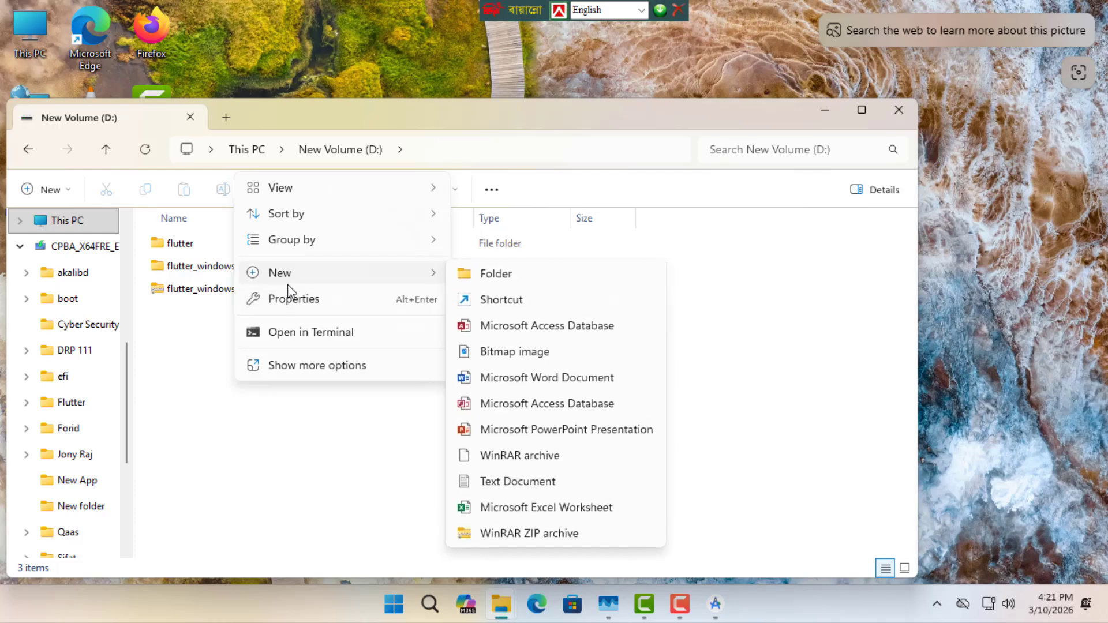
{"action": "left_click", "coordinate": [484, 277]}
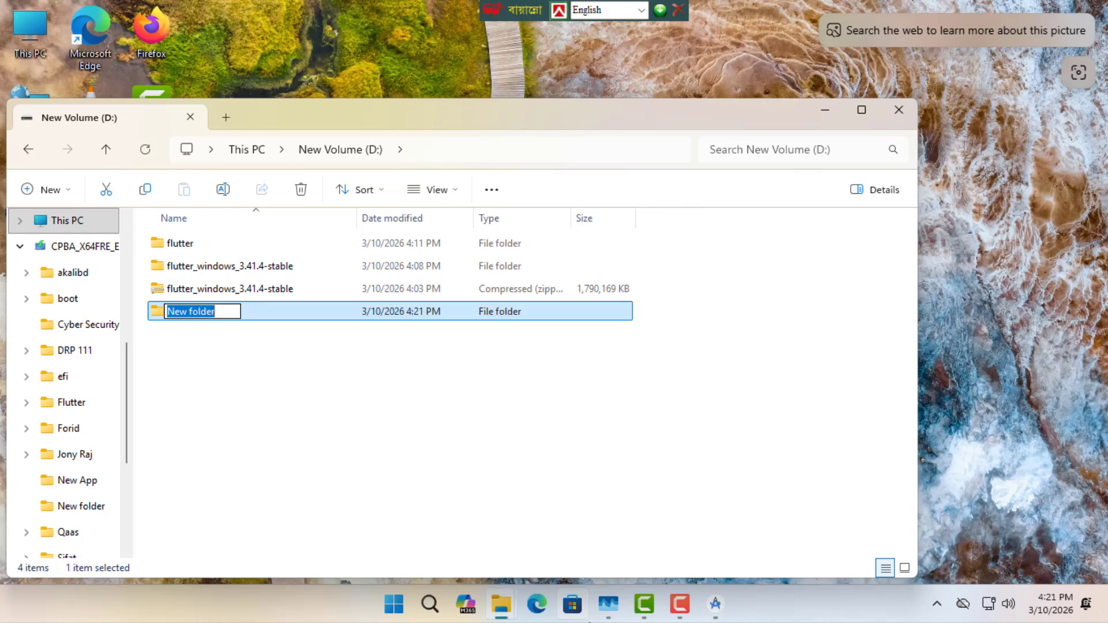
{"action": "type", "text": "Eas"}
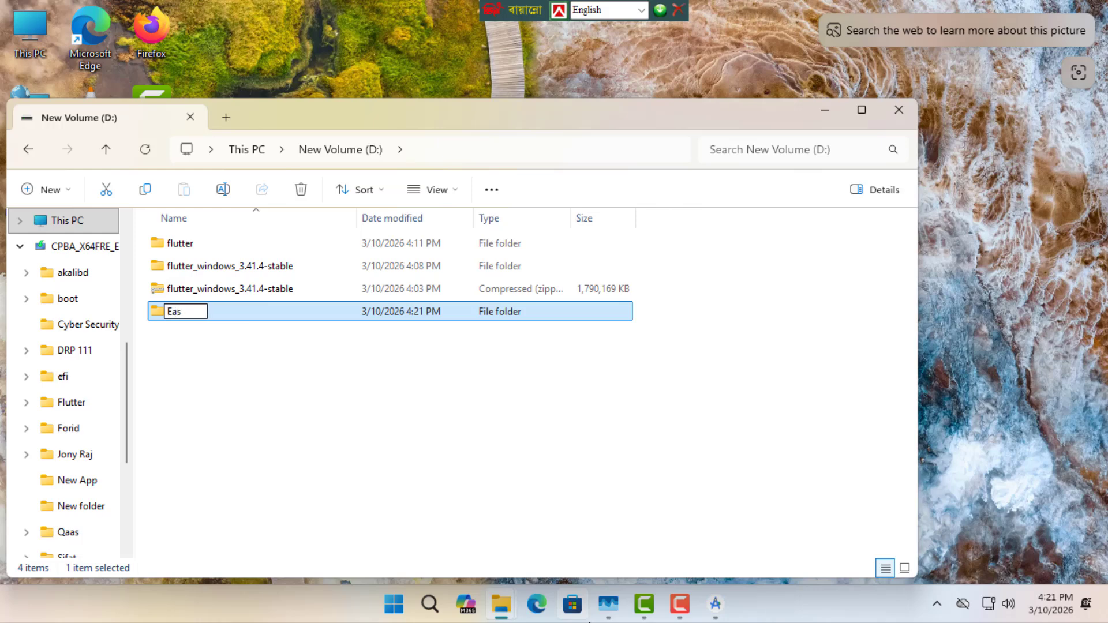
{"action": "type", "text": "y"}
{"action": "key", "text": "BackSpace"}
{"action": "key", "text": "BackSpace"}
{"action": "key", "text": "BackSpace"}
{"action": "key", "text": "BackSpace"}
Name the new folder on the D: drive daily_expance
{"action": "type", "text": "daily_expace"}
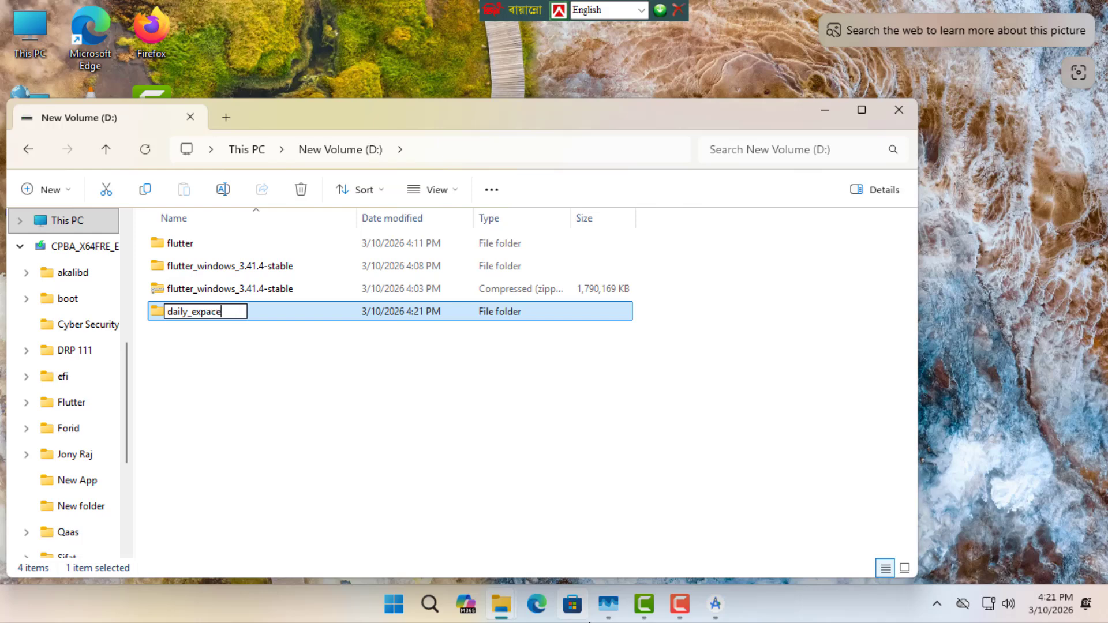
{"action": "key", "text": "BackSpace"}
{"action": "key", "text": "BackSpace"}
{"action": "key", "text": "BackSpace"}
{"action": "type", "text": "ance"}
{"action": "left_click", "coordinate": [210, 342]}
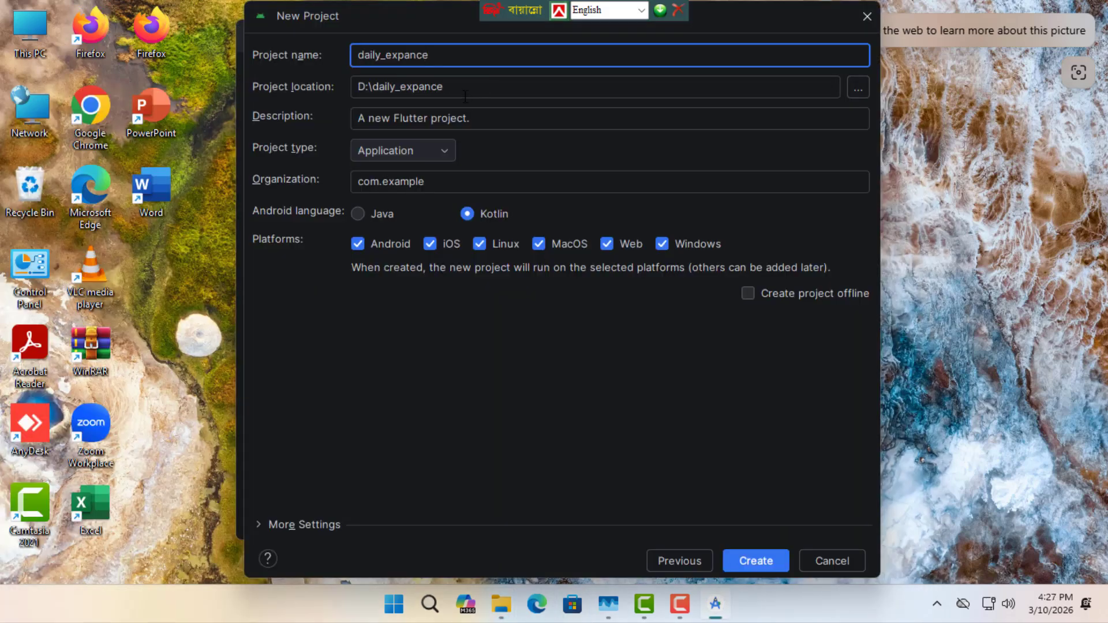
Set the new Flutter project's organization to com.nibirapp
{"action": "left_click_drag", "start_coordinate": [425, 182], "coordinate": [388, 181]}
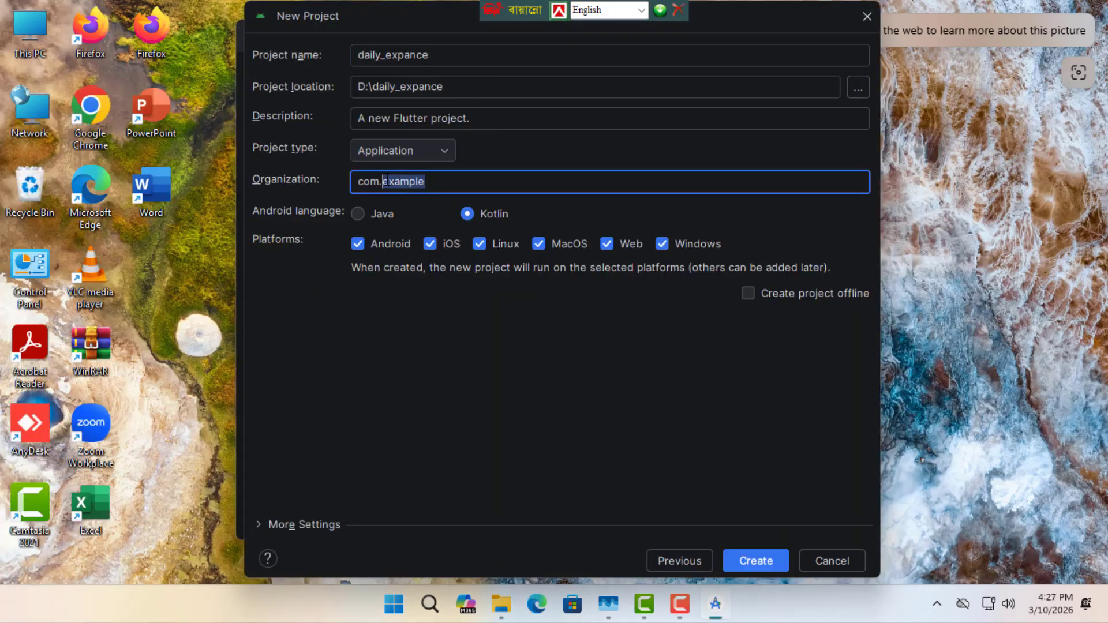
{"action": "key", "text": "BackSpace"}
{"action": "key", "text": "BackSpace"}
{"action": "type", "text": "nibirapp"}
Exclude Linux and MacOS from the project's platforms, keeping Android, iOS, Web and Windows selected
{"action": "left_click", "coordinate": [429, 244]}
{"action": "left_click", "coordinate": [481, 244]}
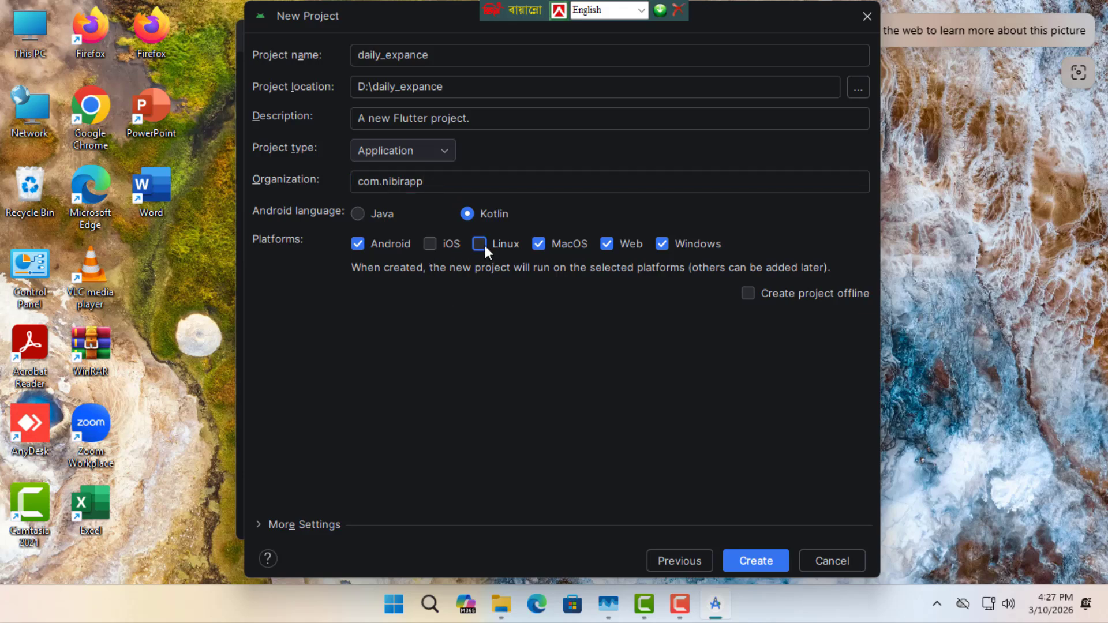
{"action": "left_click", "coordinate": [543, 244]}
{"action": "left_click", "coordinate": [431, 243]}
Replace the project description with "Manage and Organize your Daily Expance" and create the project
{"action": "triple_click", "coordinate": [485, 128]}
{"action": "key", "text": "BackSpace"}
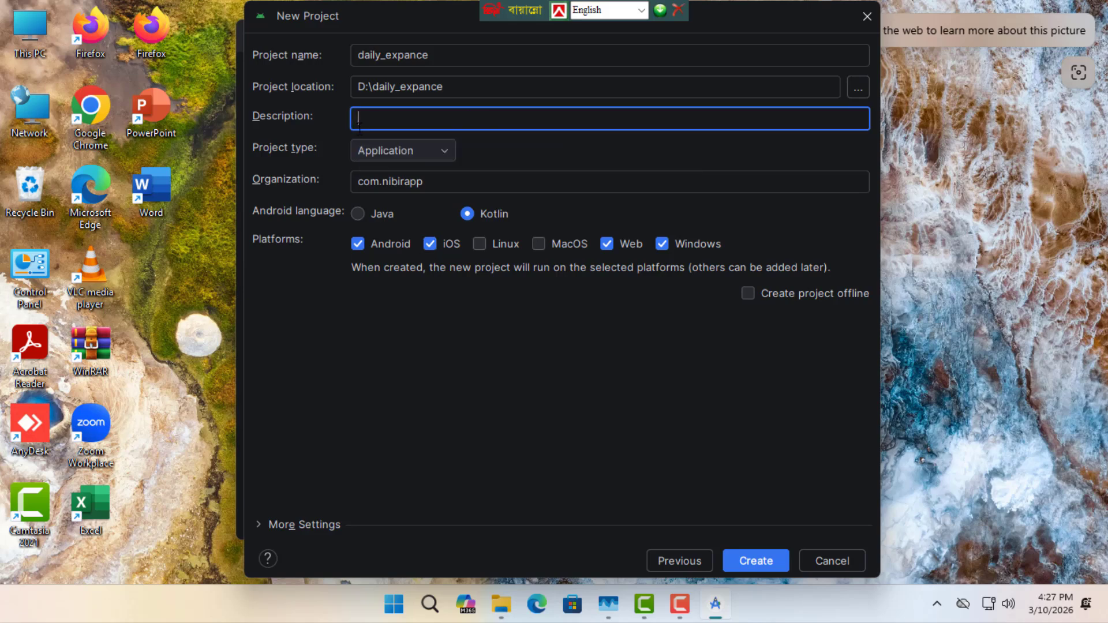
{"action": "type", "text": "Manage and Organi"}
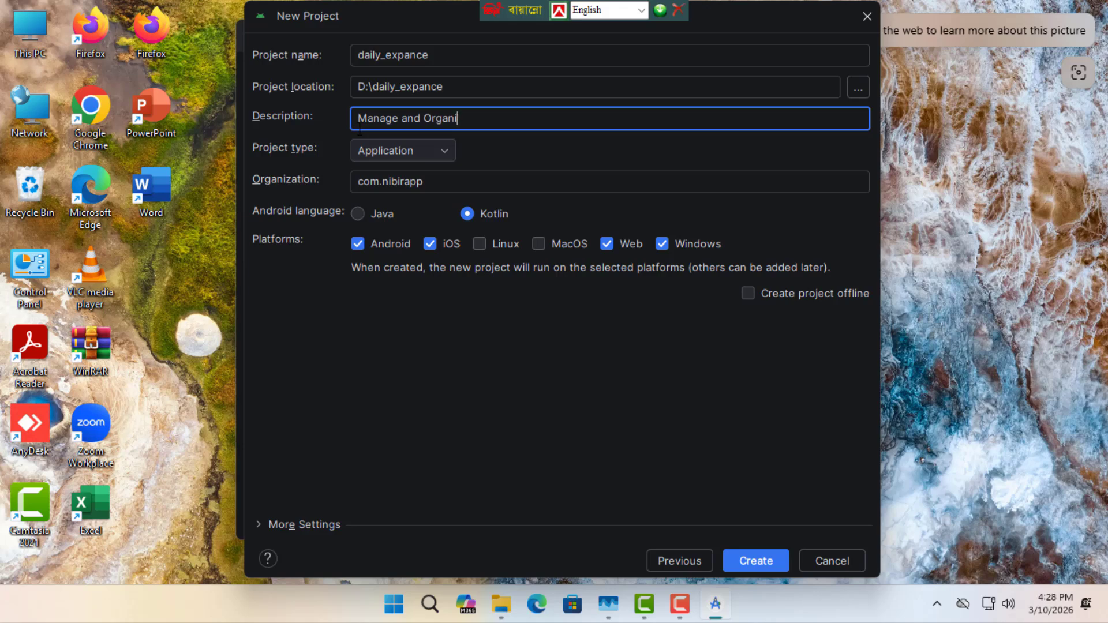
{"action": "type", "text": "ze your Daily Expance"}
{"action": "left_click", "coordinate": [745, 565]}
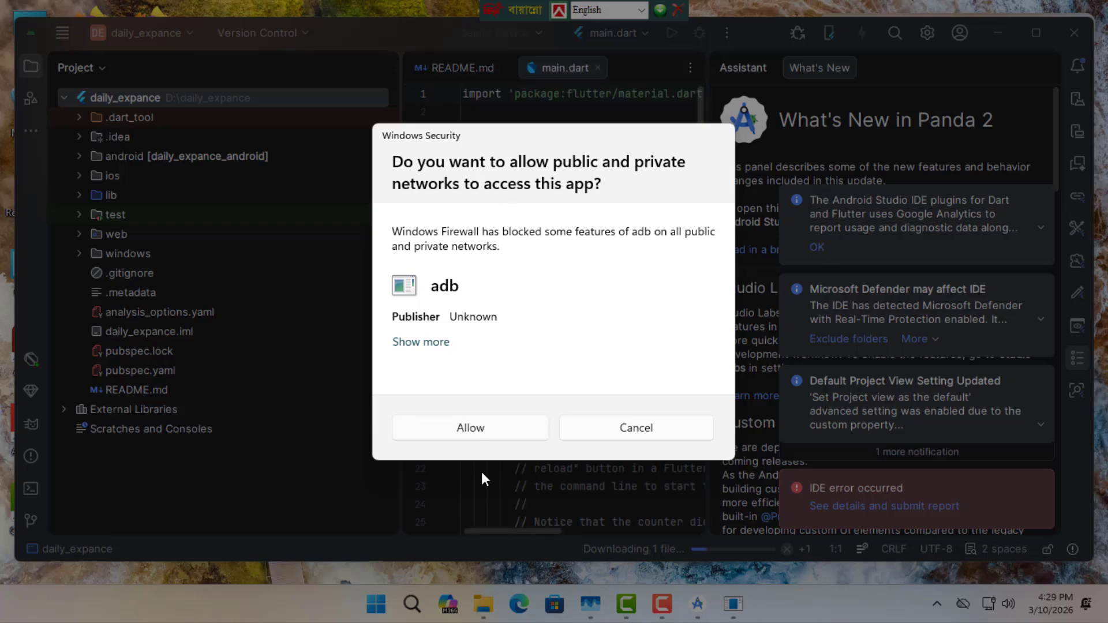
Allow adb access to public and private networks through Windows Firewall and maximize the daily_expance project window
{"action": "left_click", "coordinate": [457, 433]}
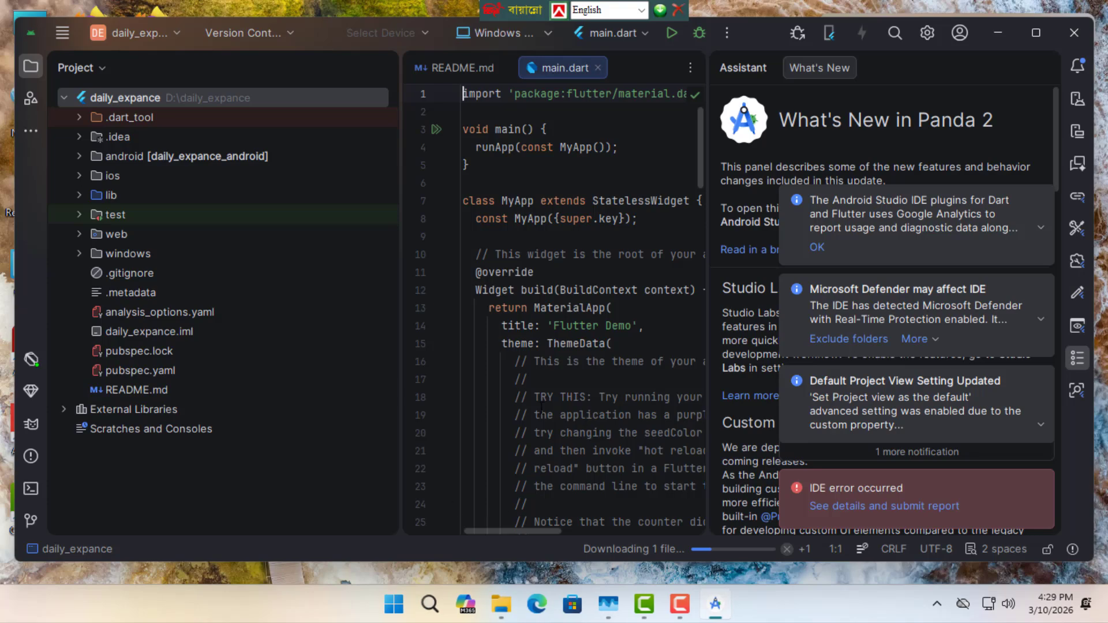
{"action": "left_click", "coordinate": [1028, 33]}
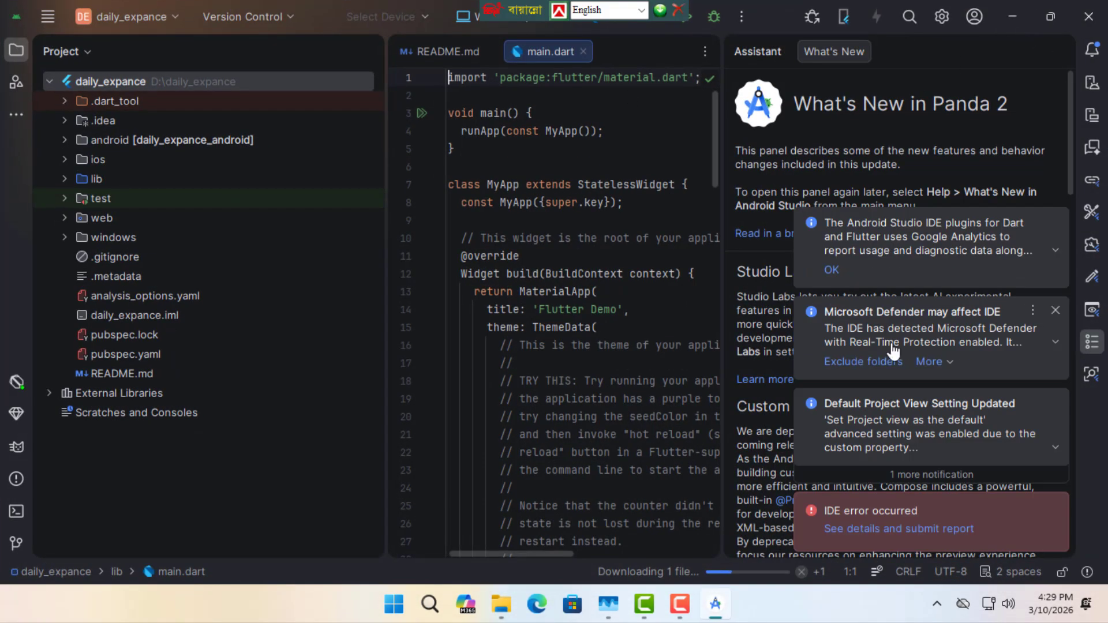
Submit the IDE error report and clear the remaining notifications, accepting the Dart and Flutter analytics notice
{"action": "left_click", "coordinate": [878, 530]}
{"action": "left_click", "coordinate": [629, 488]}
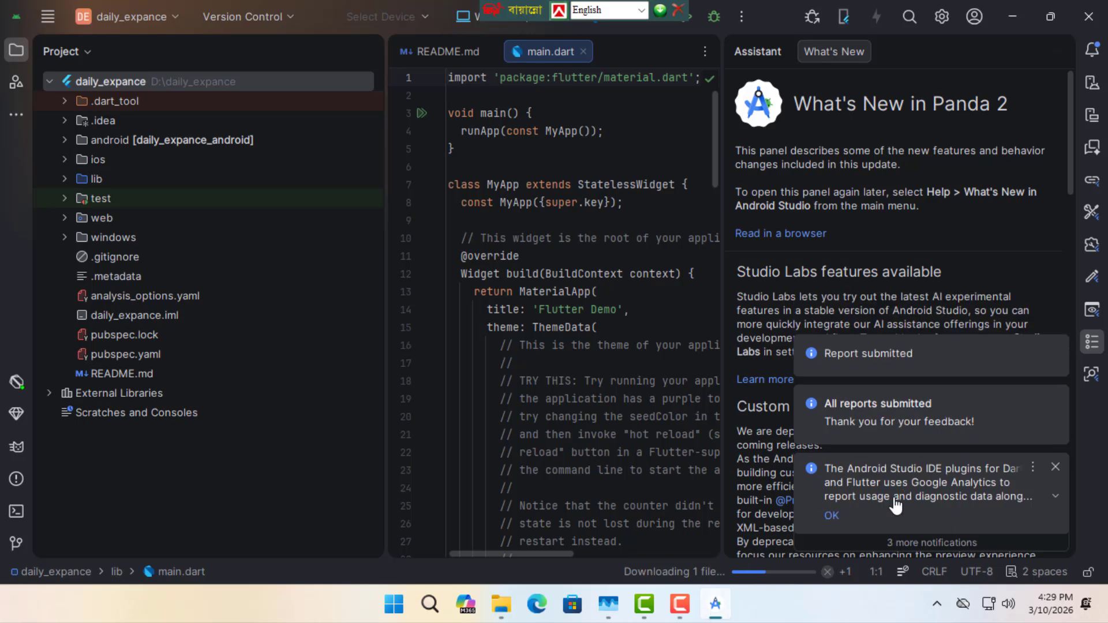
{"action": "left_click", "coordinate": [831, 515]}
{"action": "left_click", "coordinate": [1055, 507]}
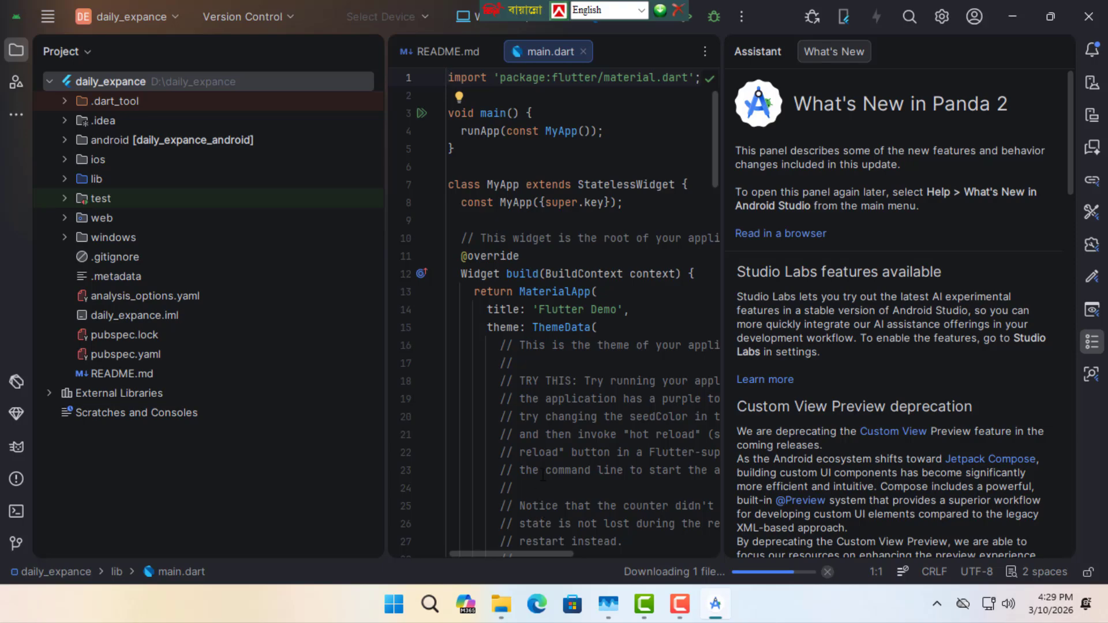
Minimize the project window and search Windows for cmd to start Command Prompt as administrator
{"action": "left_click", "coordinate": [1011, 15]}
{"action": "left_click", "coordinate": [430, 604]}
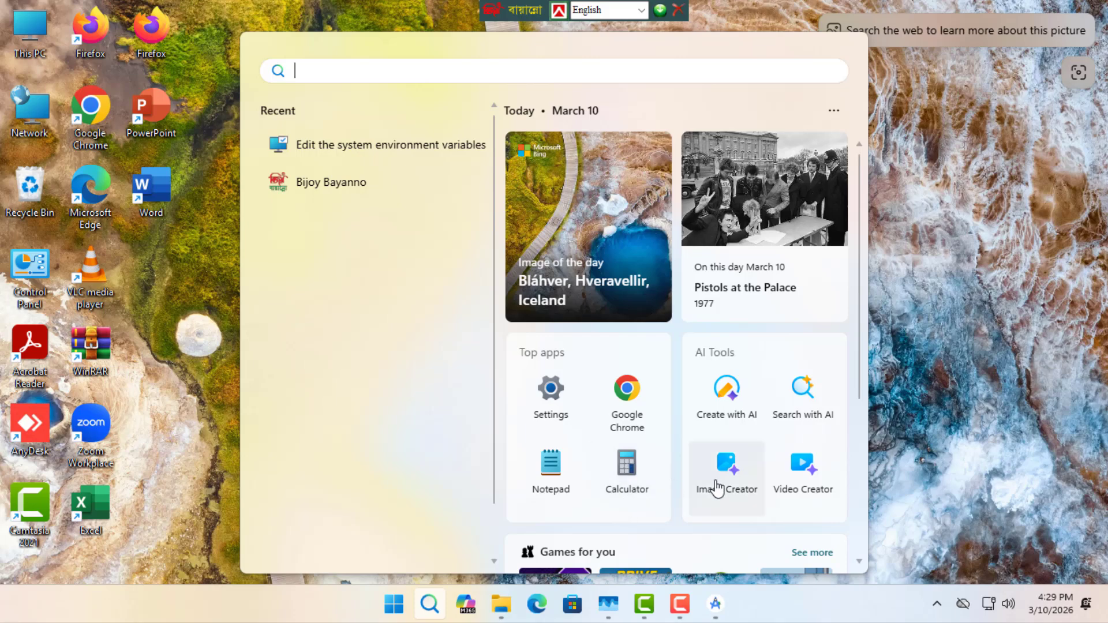
{"action": "left_click", "coordinate": [421, 609]}
{"action": "left_click", "coordinate": [421, 611]}
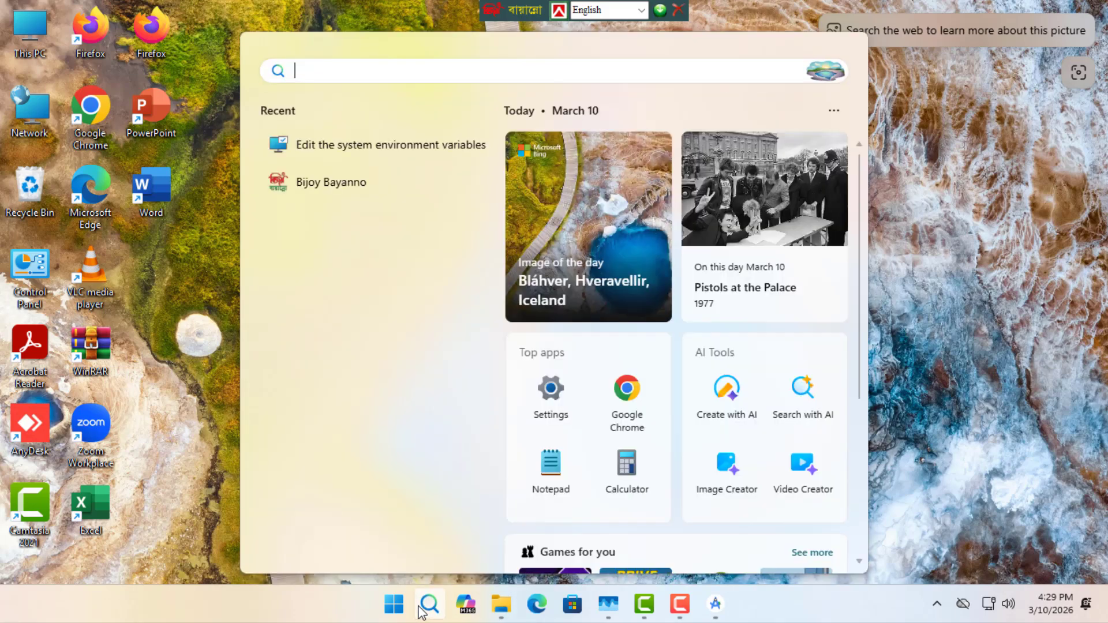
{"action": "type", "text": "cmd"}
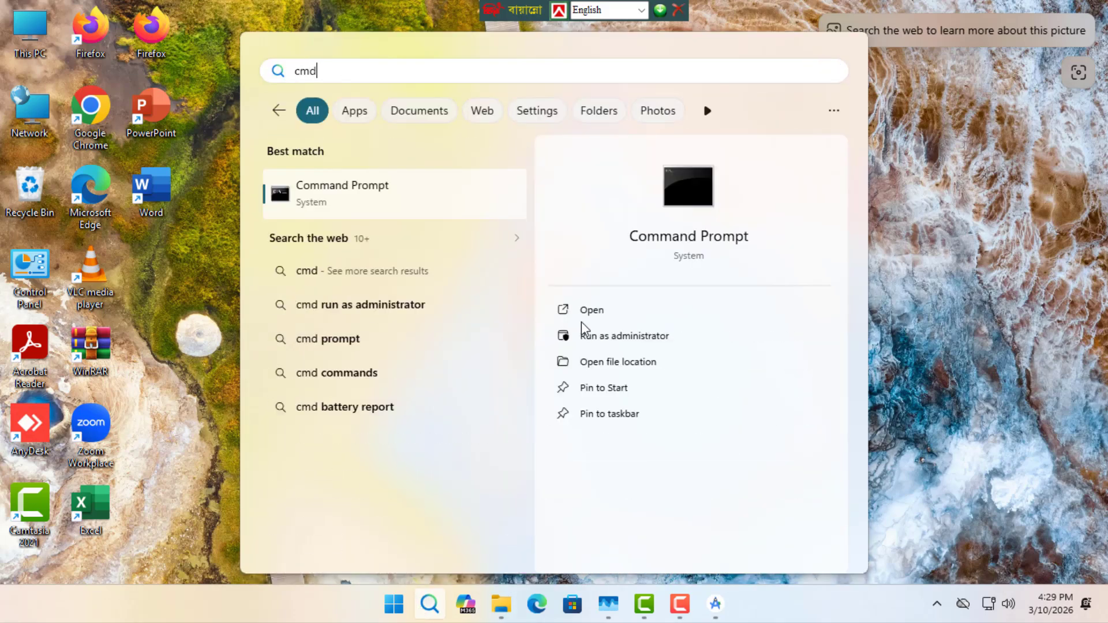
{"action": "left_click", "coordinate": [617, 337]}
{"action": "left_click", "coordinate": [470, 430]}
{"action": "left_click", "coordinate": [361, 266]}
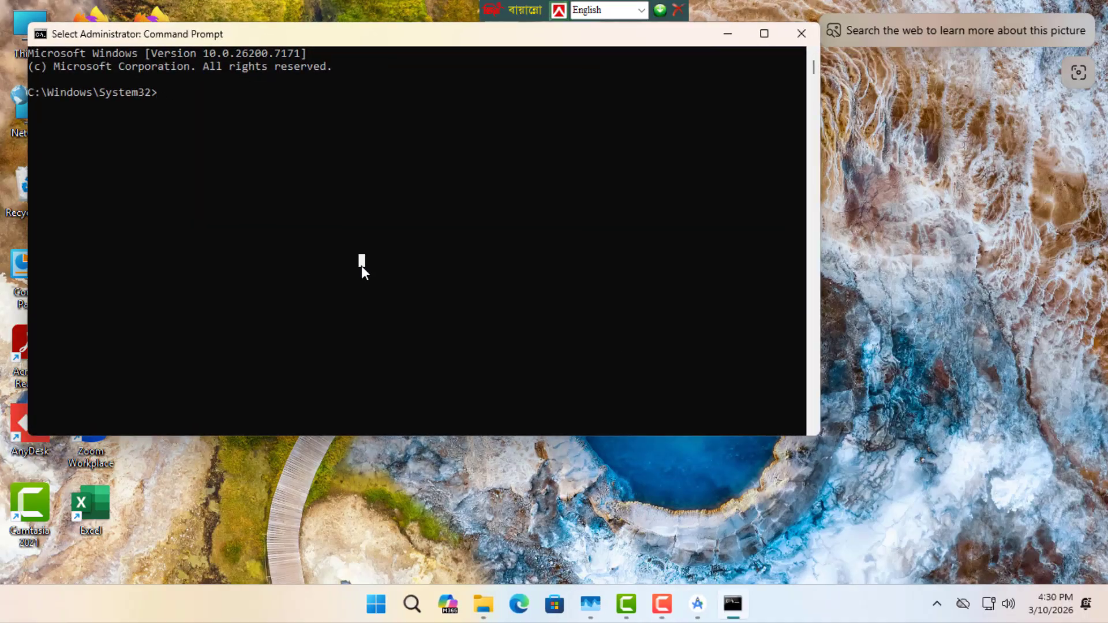
Check the installed Flutter version with flutter --version and update the SDK with flutter upgrade
{"action": "type", "text": "flutter"}
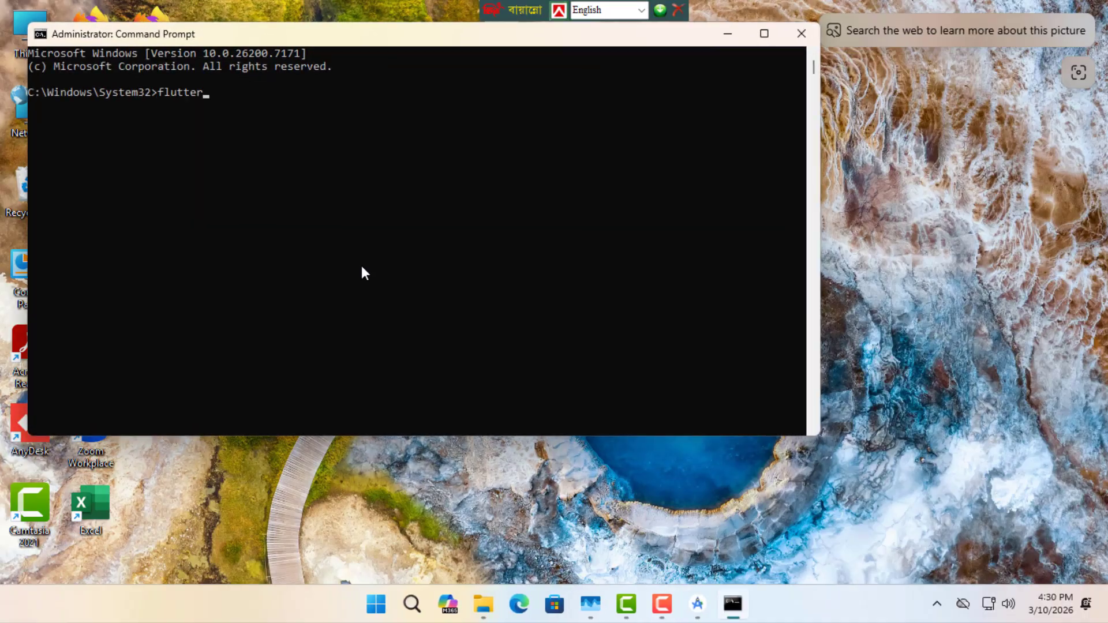
{"action": "type", "text": " --version"}
{"action": "key", "text": "Return"}
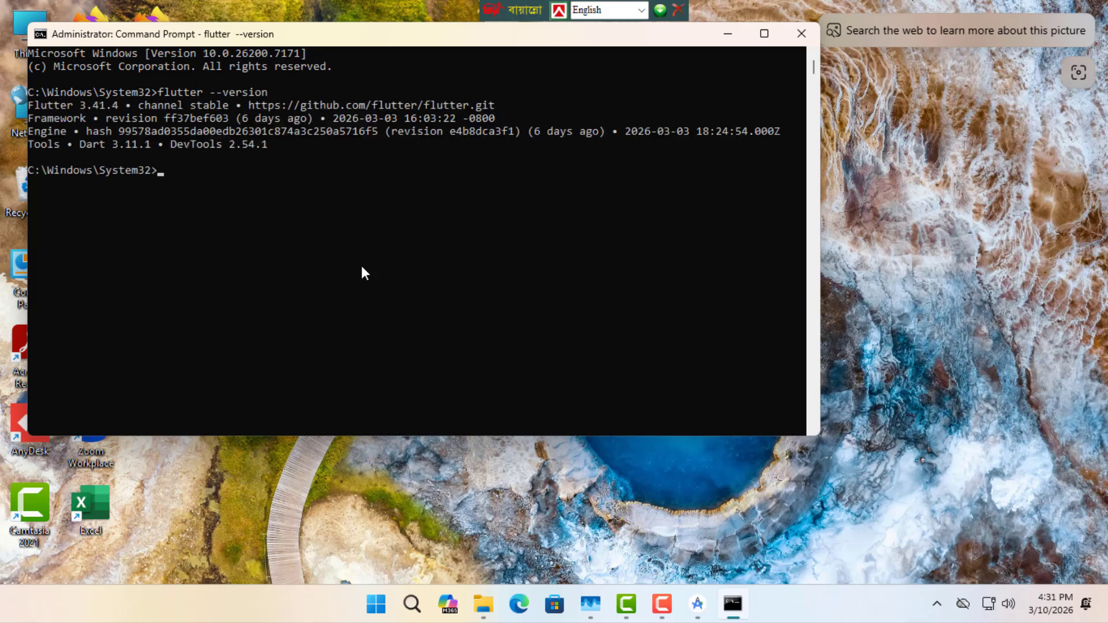
{"action": "type", "text": "flutter upgrade"}
{"action": "key", "text": "Return"}
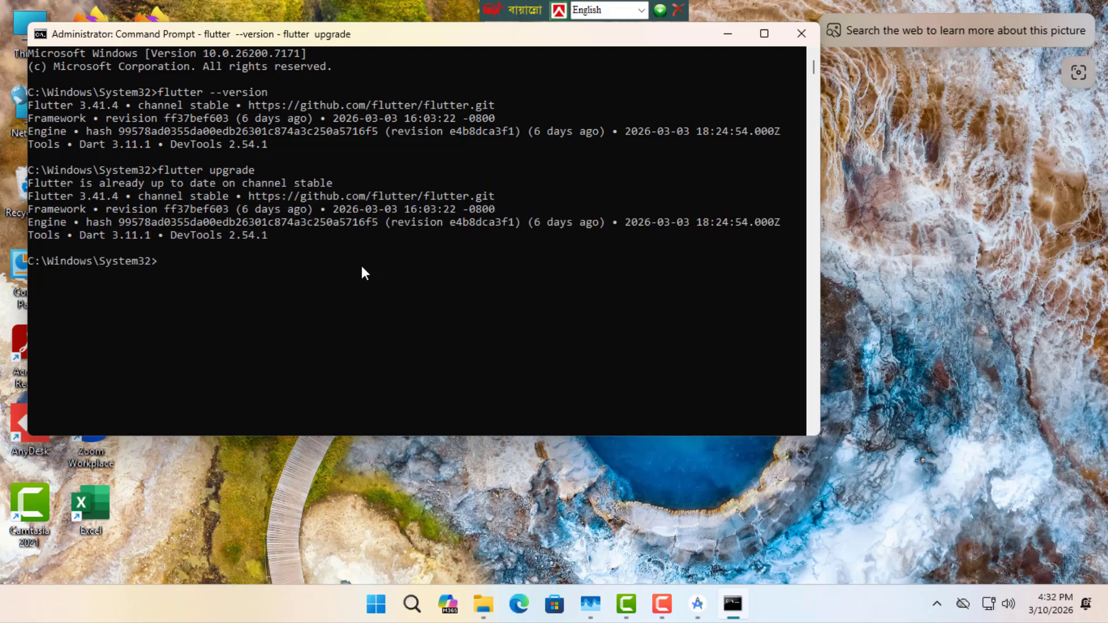
Run flutter doctor to diagnose the Flutter development environment
{"action": "type", "text": "flutter doct"}
{"action": "type", "text": "or"}
{"action": "key", "text": "Return"}
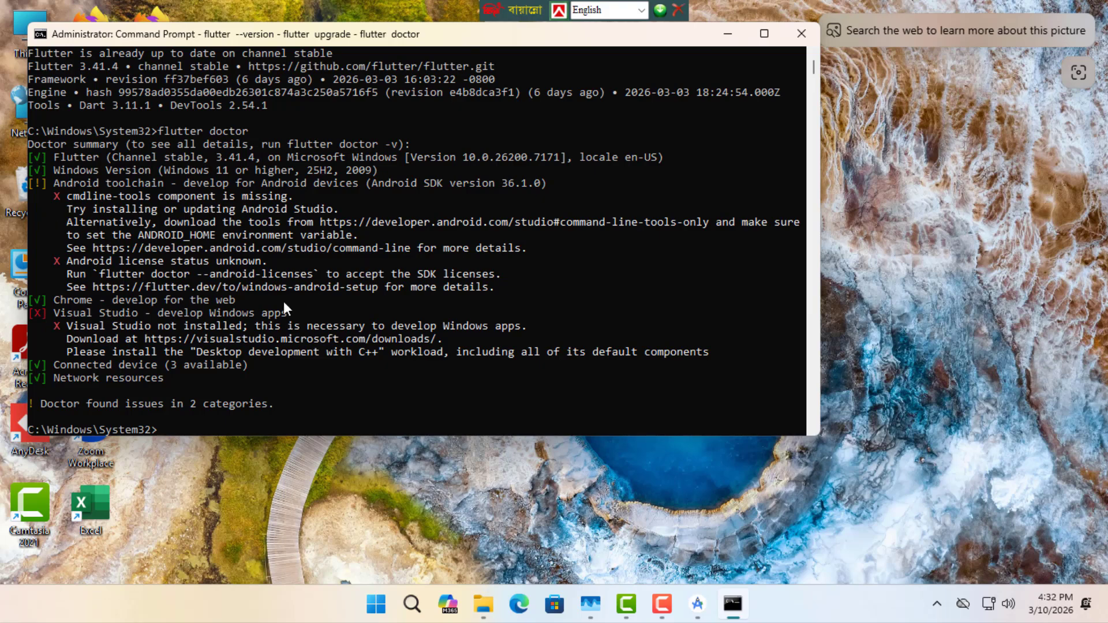
Switch to Android Studio and mark Android SDK Command-line Tools (latest) for installation in the SDK Manager
{"action": "left_click", "coordinate": [698, 603]}
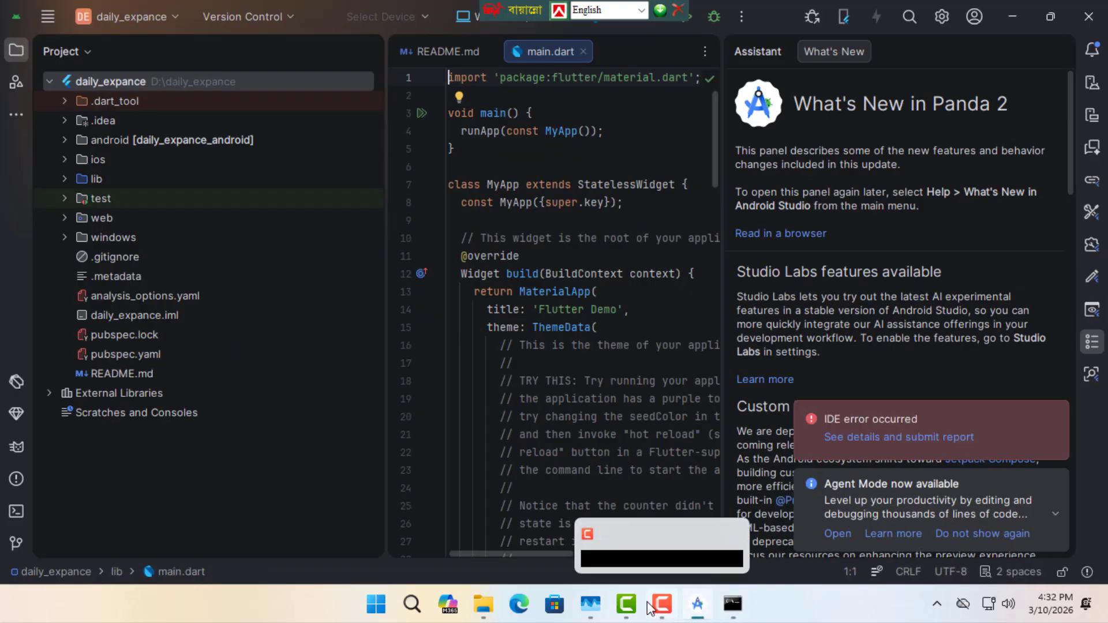
{"action": "left_click", "coordinate": [942, 15]}
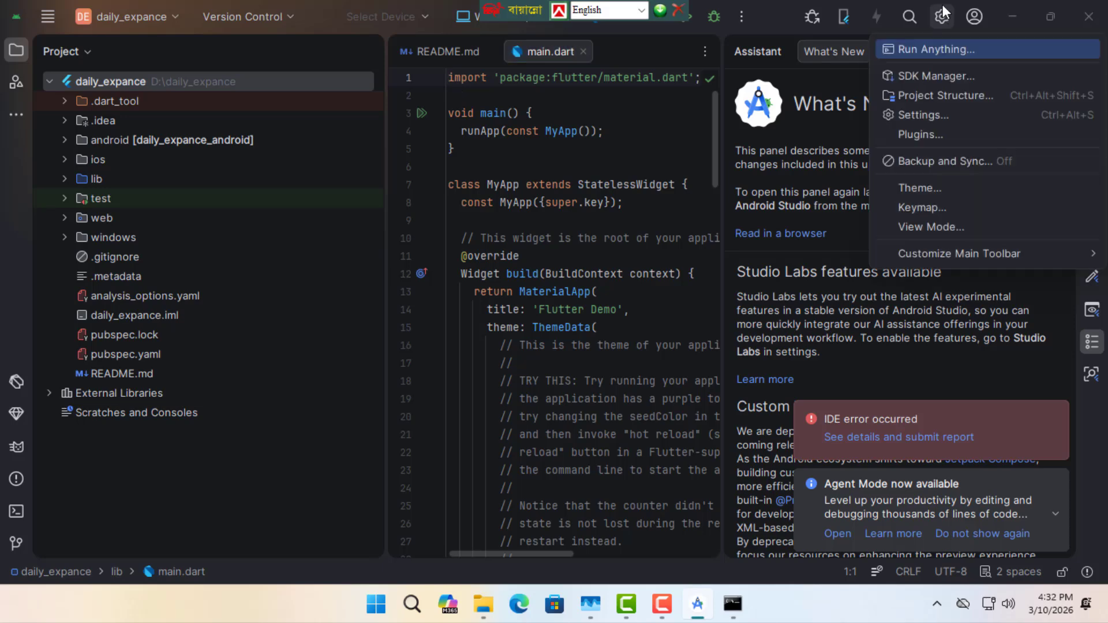
{"action": "left_click", "coordinate": [956, 74]}
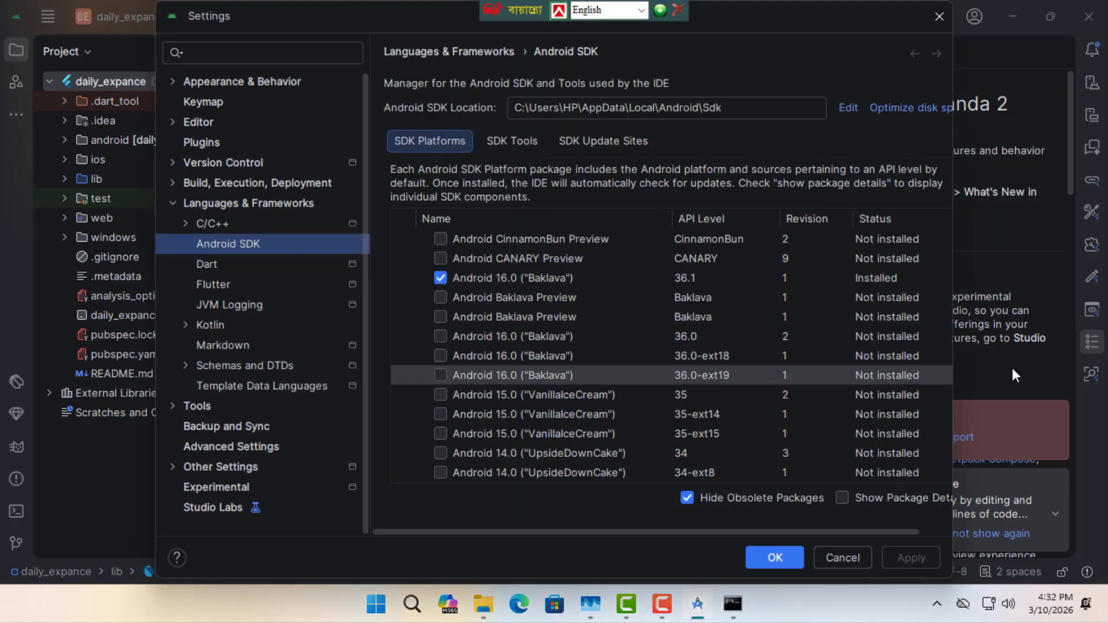
{"action": "left_click", "coordinate": [516, 141]}
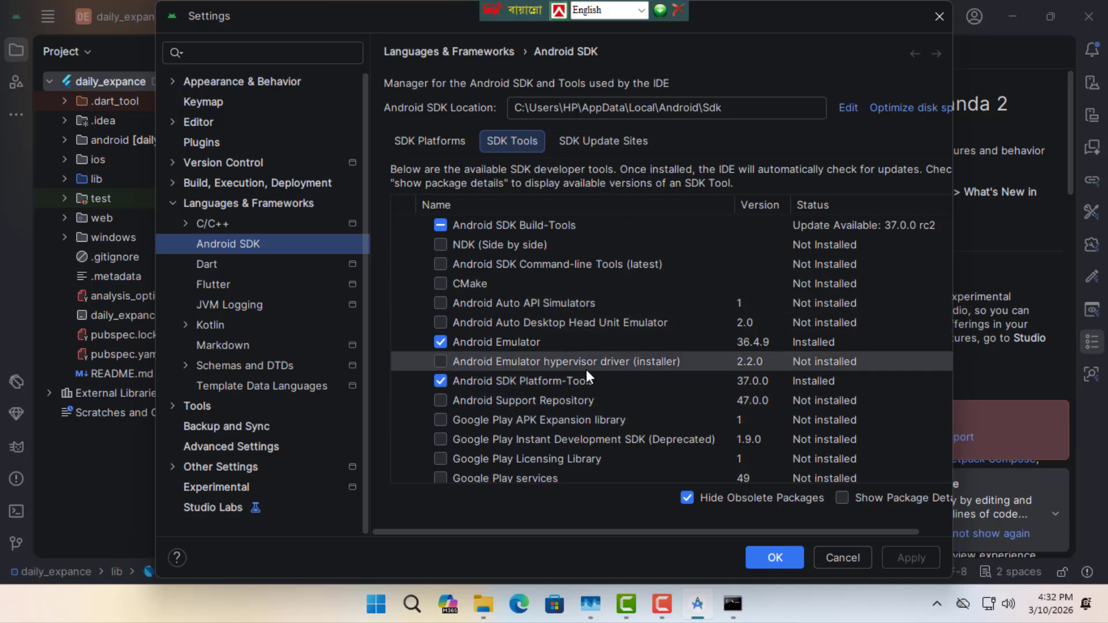
{"action": "left_click", "coordinate": [440, 265]}
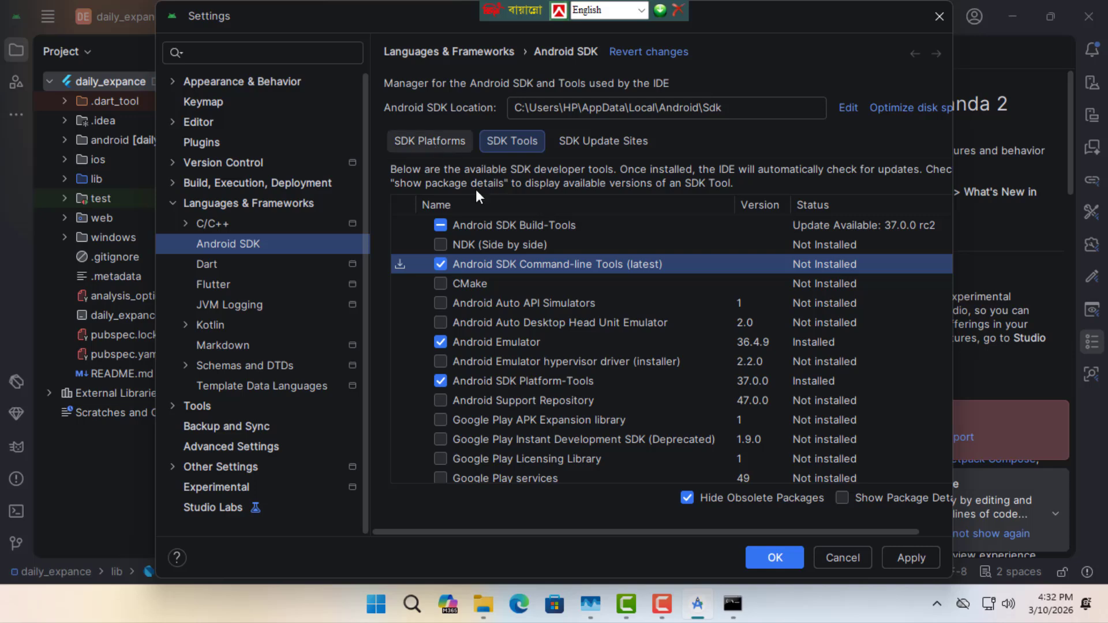
Review the available SDK platforms and update sites, and return to the list of SDK tools
{"action": "scroll", "coordinate": [612, 421], "scroll_direction": "down", "scroll_amount": 2}
{"action": "scroll", "coordinate": [595, 404], "scroll_direction": "up", "scroll_amount": 2}
{"action": "left_click", "coordinate": [437, 138]}
{"action": "scroll", "coordinate": [665, 407], "scroll_direction": "down", "scroll_amount": 2}
{"action": "scroll", "coordinate": [664, 406], "scroll_direction": "up", "scroll_amount": 3}
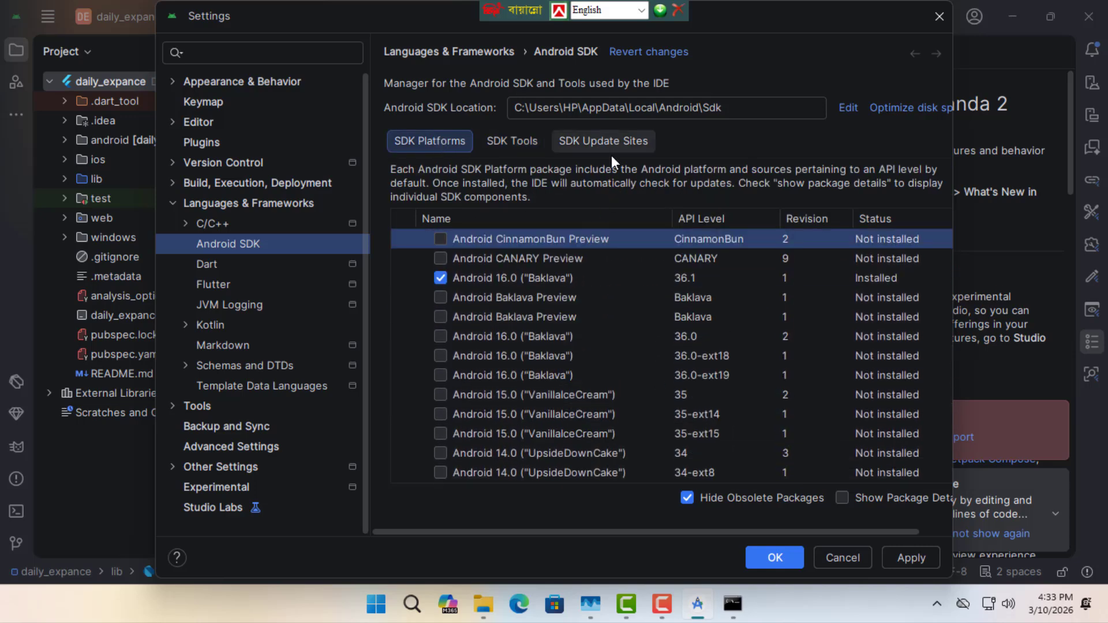
{"action": "left_click", "coordinate": [605, 142]}
{"action": "left_click", "coordinate": [518, 144]}
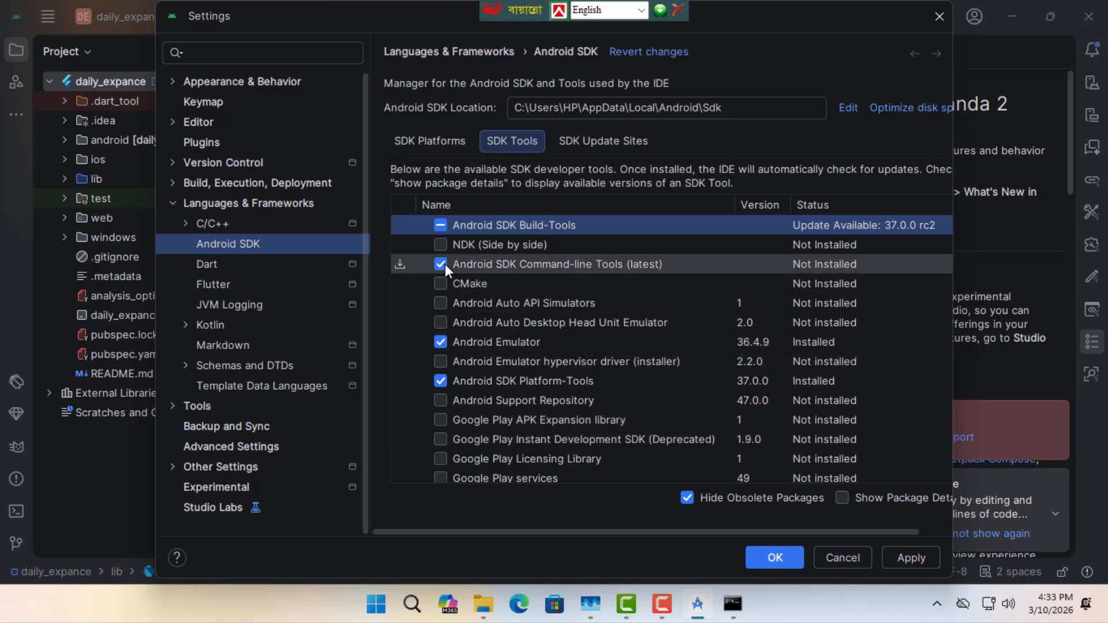
Install the marked Android SDK Command-line Tools (latest) component and close the settings with the changes accepted
{"action": "left_click", "coordinate": [902, 554]}
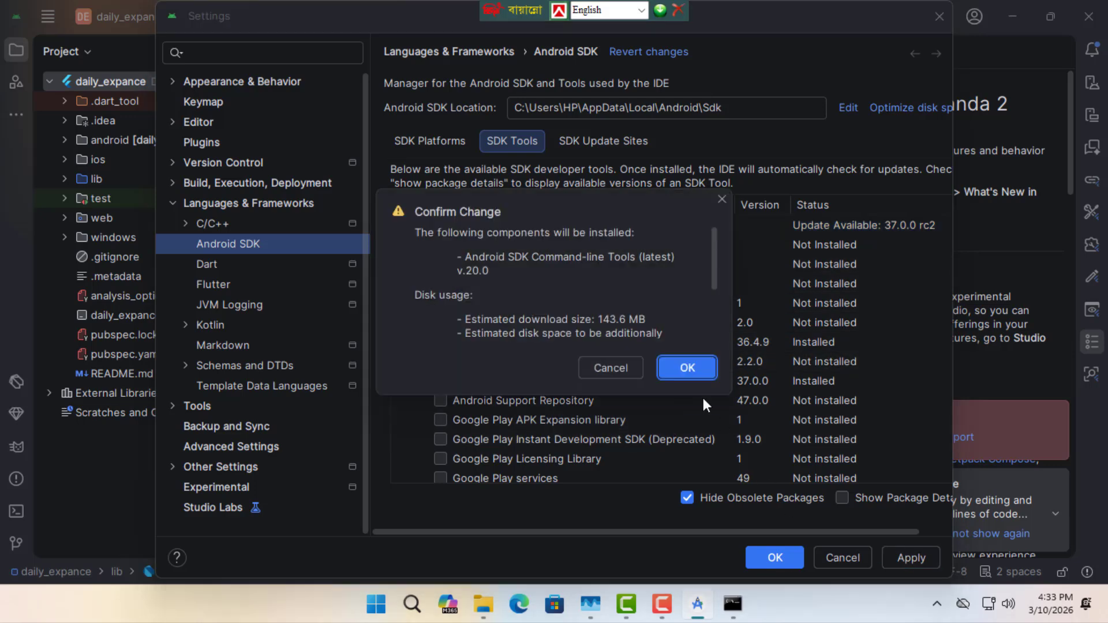
{"action": "left_click", "coordinate": [686, 367]}
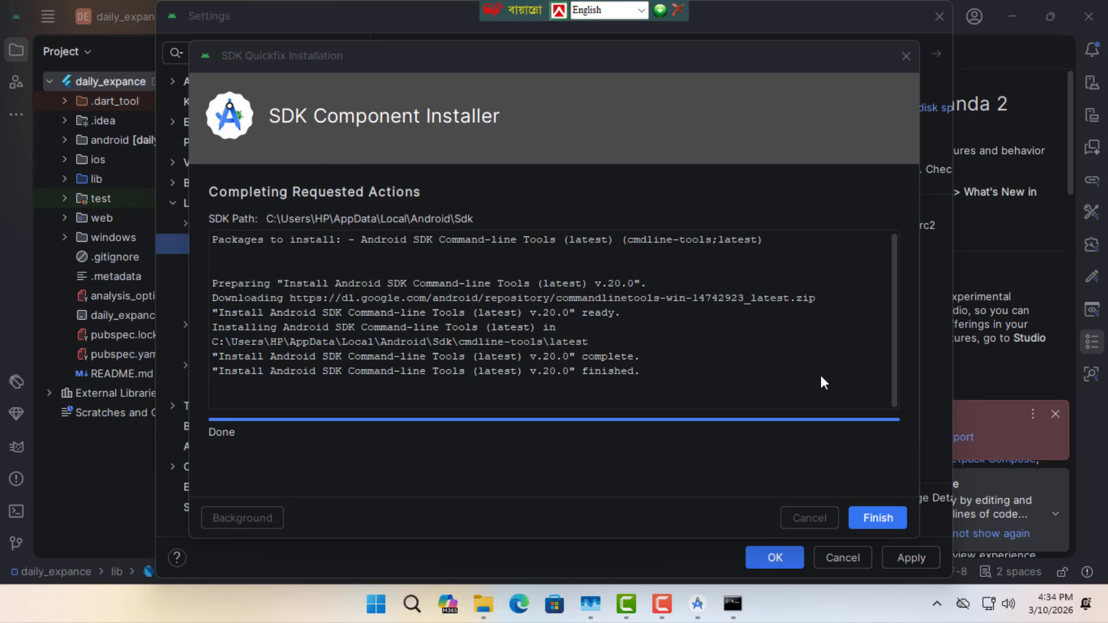
{"action": "left_click", "coordinate": [878, 518]}
{"action": "left_click", "coordinate": [761, 557]}
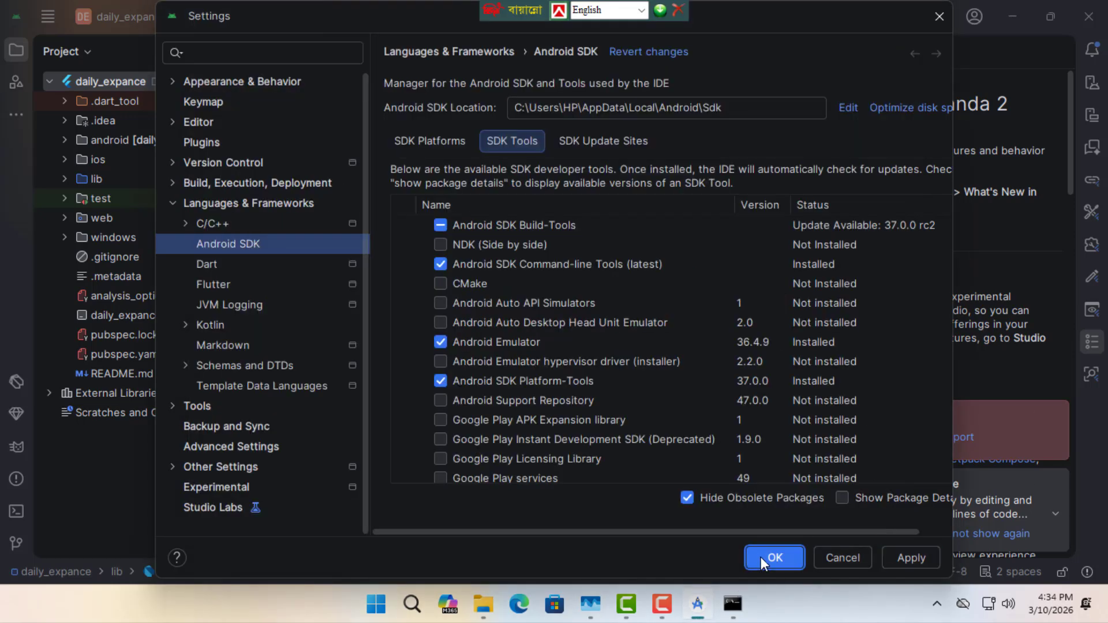
Switch to Command Prompt and repeat the flutter doctor check
{"action": "left_click", "coordinate": [733, 604]}
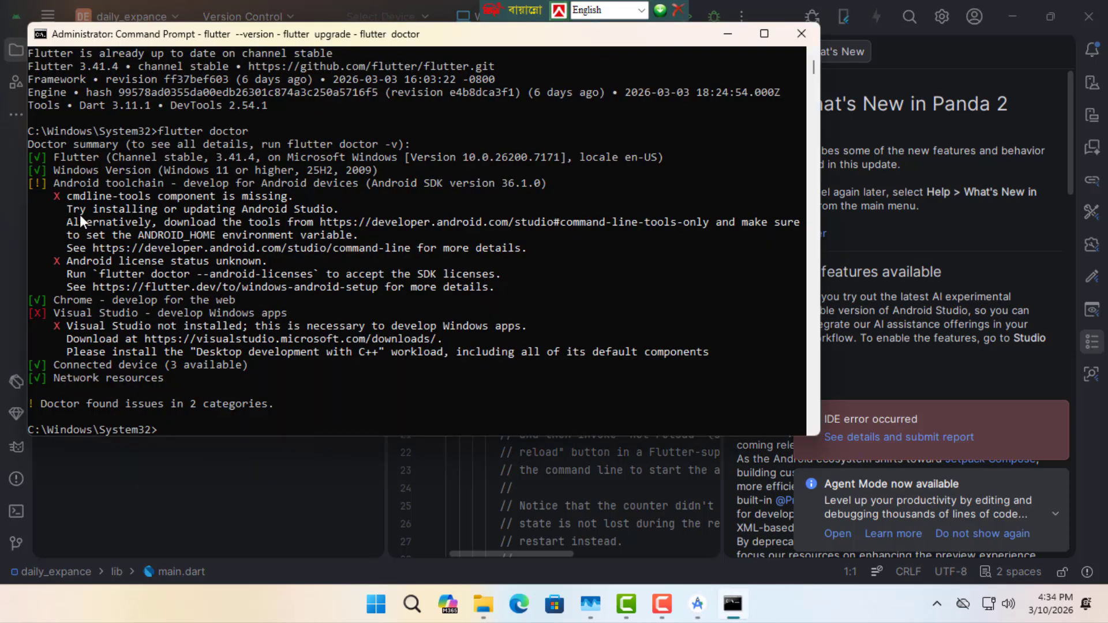
{"action": "key", "text": "Up"}
{"action": "key", "text": "Return"}
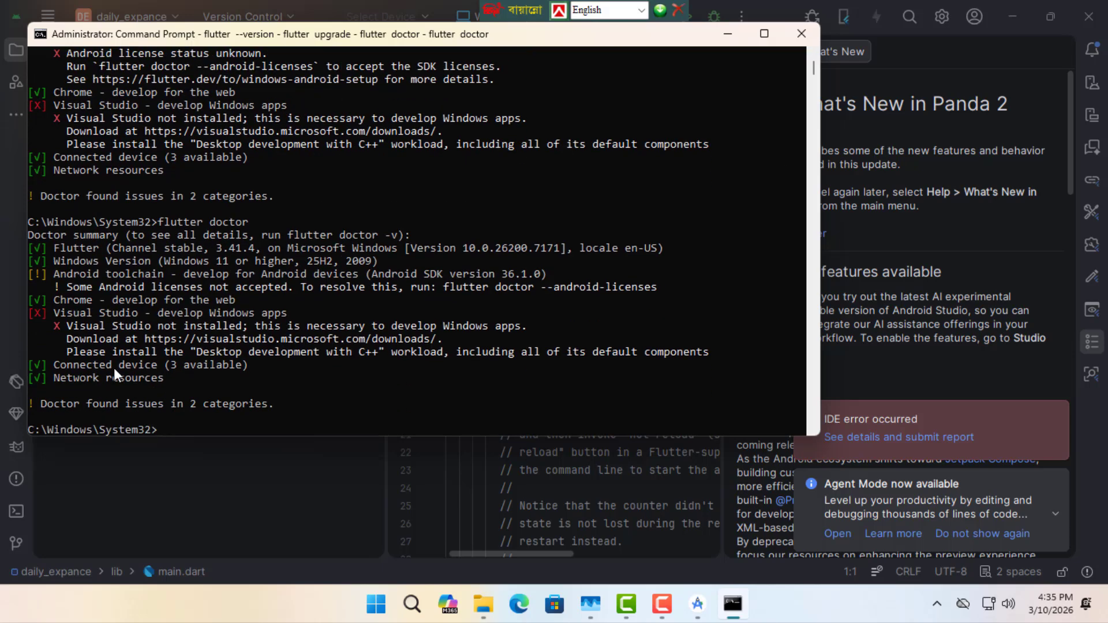
Copy the --android-licenses option from the Android toolchain message in the flutter doctor output
{"action": "key", "text": "Up"}
{"action": "scroll", "coordinate": [206, 173], "scroll_direction": "up", "scroll_amount": 1}
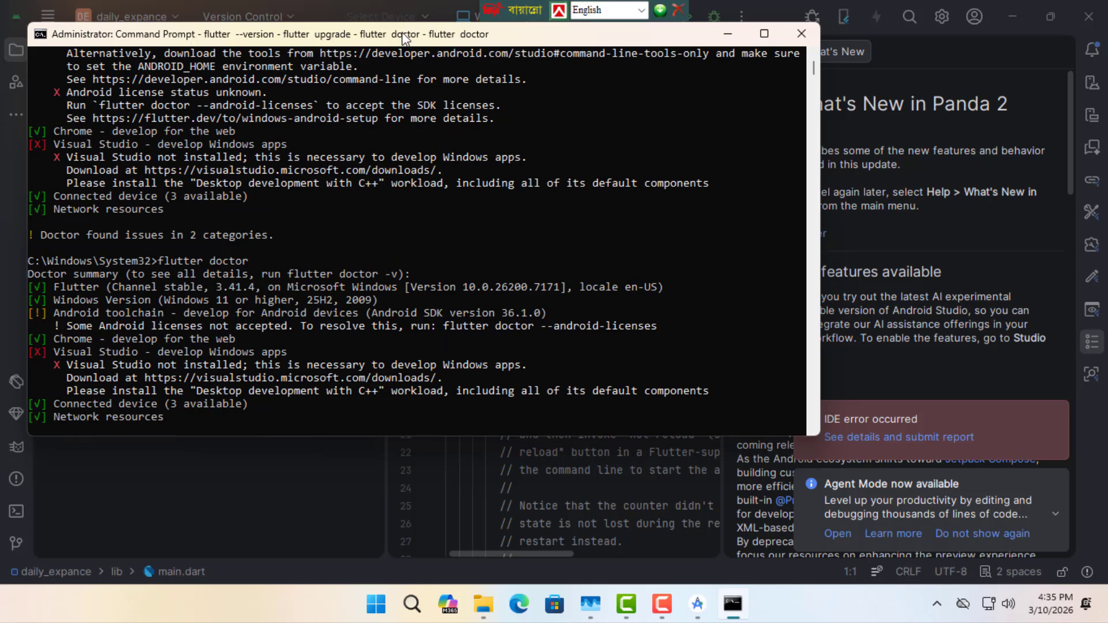
{"action": "right_click", "coordinate": [543, 37]}
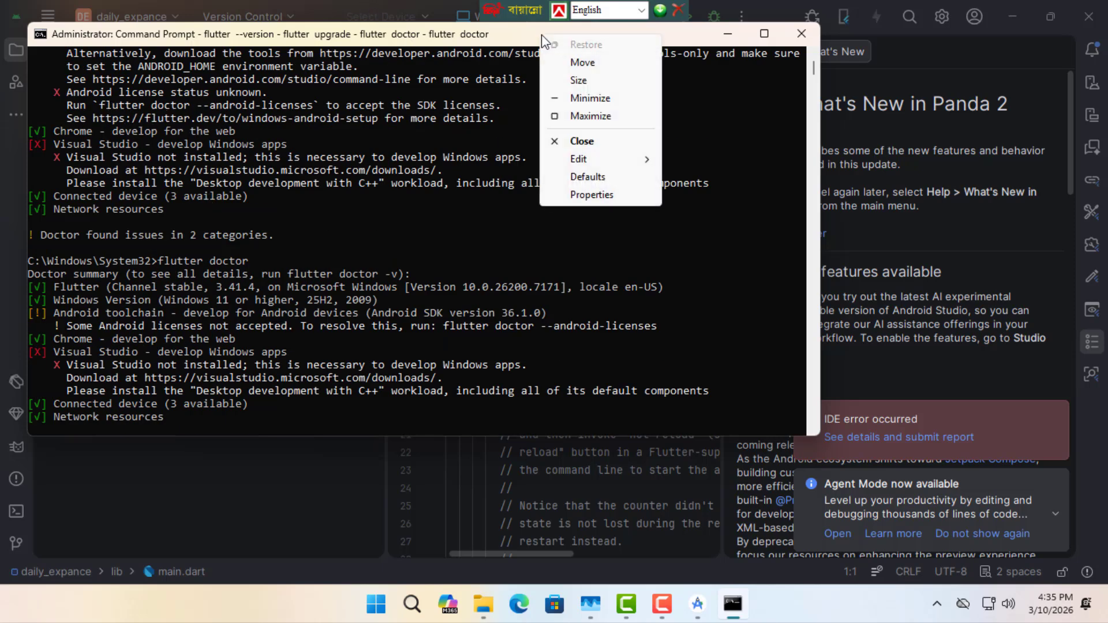
{"action": "mouse_move", "coordinate": [638, 161]}
{"action": "left_click", "coordinate": [701, 159]}
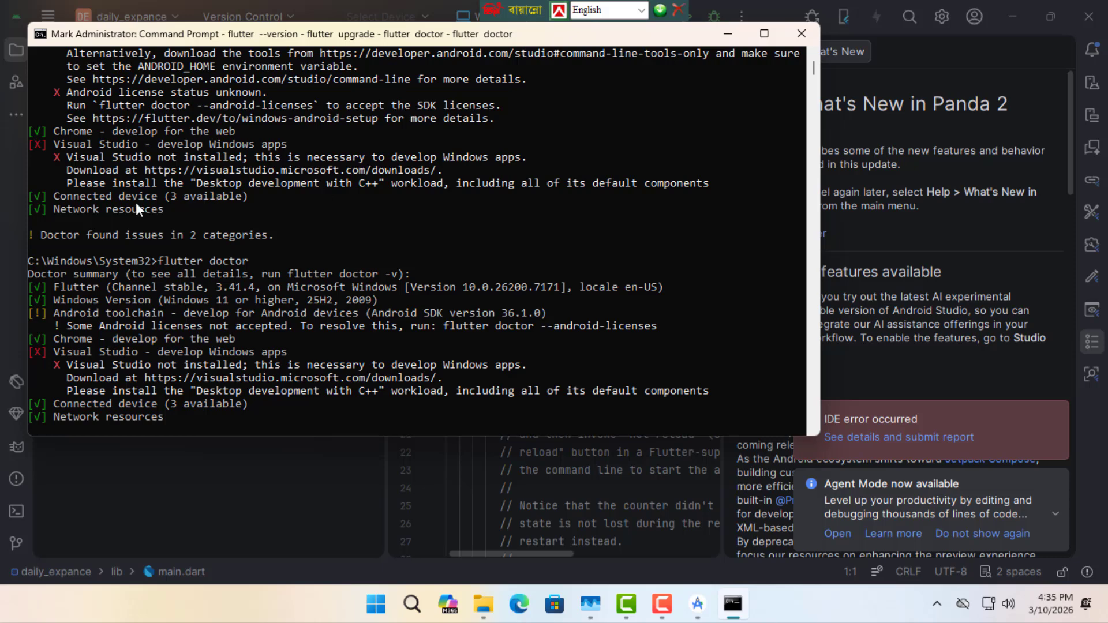
{"action": "left_click_drag", "start_coordinate": [99, 106], "coordinate": [312, 106]}
{"action": "key", "text": "ctrl+c"}
{"action": "key", "text": "Return"}
Run flutter doctor --android-licenses, reusing the previous command with the copied option
{"action": "key", "text": "Up"}
{"action": "key", "text": "BackSpace"}
{"action": "key", "text": "BackSpace"}
{"action": "key", "text": "BackSpace"}
{"action": "key", "text": "BackSpace"}
{"action": "key", "text": "BackSpace"}
{"action": "key", "text": "BackSpace"}
{"action": "key", "text": "BackSpace"}
{"action": "key", "text": "BackSpace"}
{"action": "key", "text": "BackSpace"}
{"action": "key", "text": "BackSpace"}
{"action": "key", "text": "BackSpace"}
{"action": "key", "text": "BackSpace"}
{"action": "key", "text": "BackSpace"}
{"action": "key", "text": "BackSpace"}
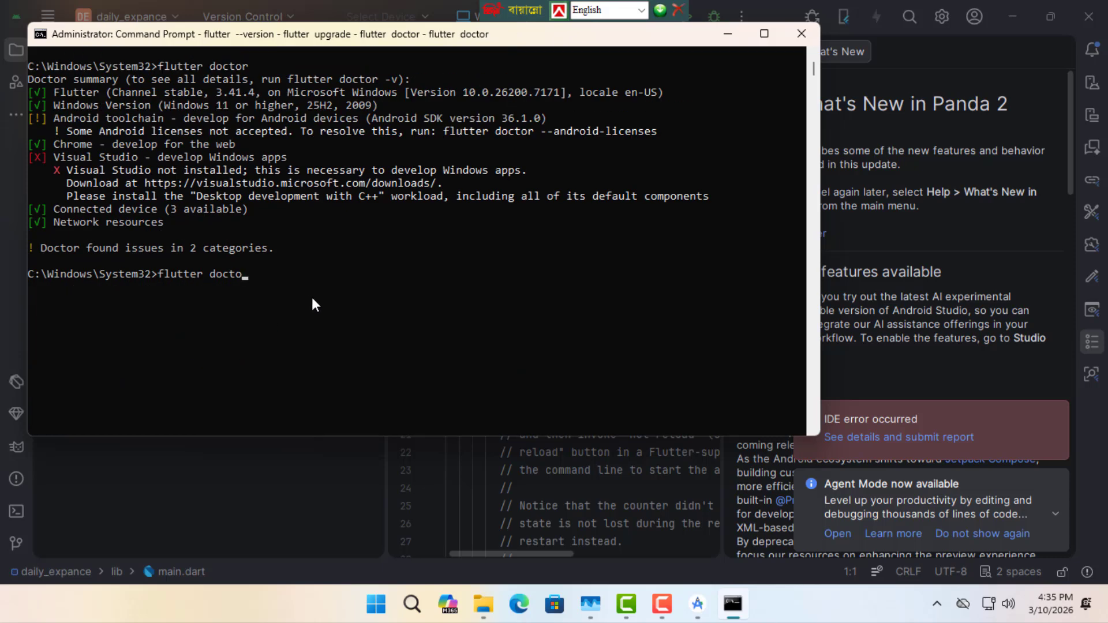
{"action": "key", "text": "ctrl+v"}
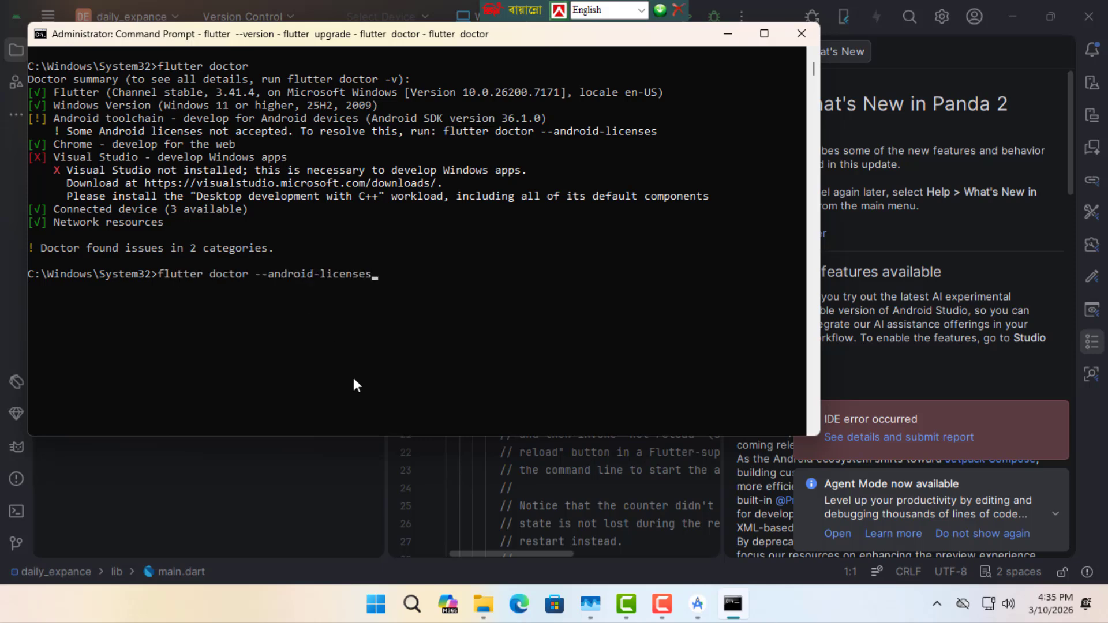
{"action": "key", "text": "Return"}
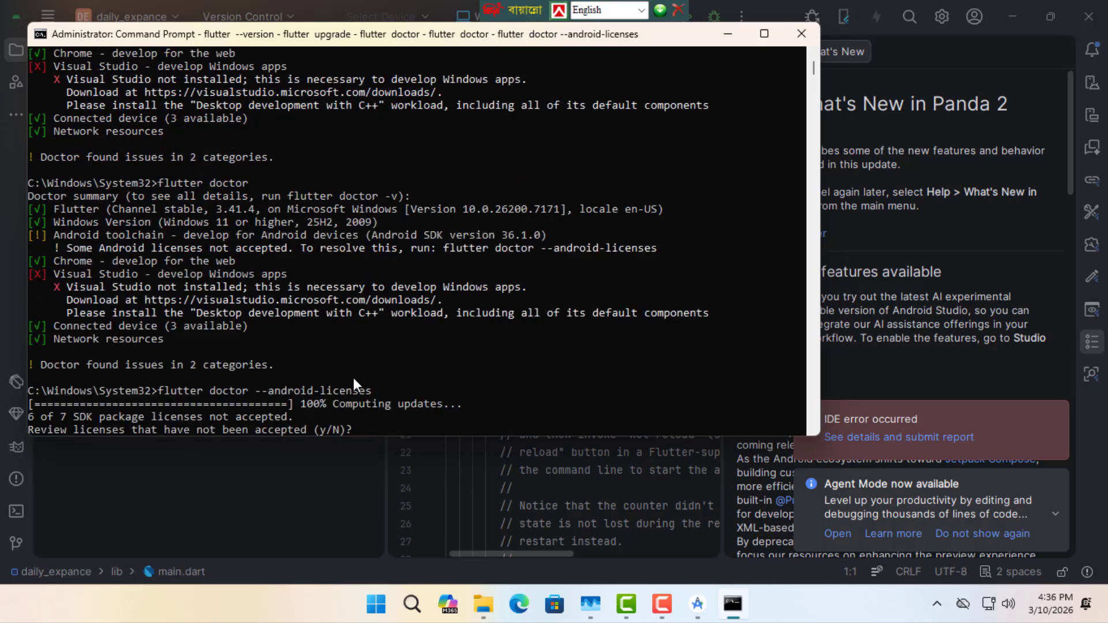
Agree to review the outstanding Android SDK package licenses and accept every one of them with y
{"action": "type", "text": "y"}
{"action": "key", "text": "Return"}
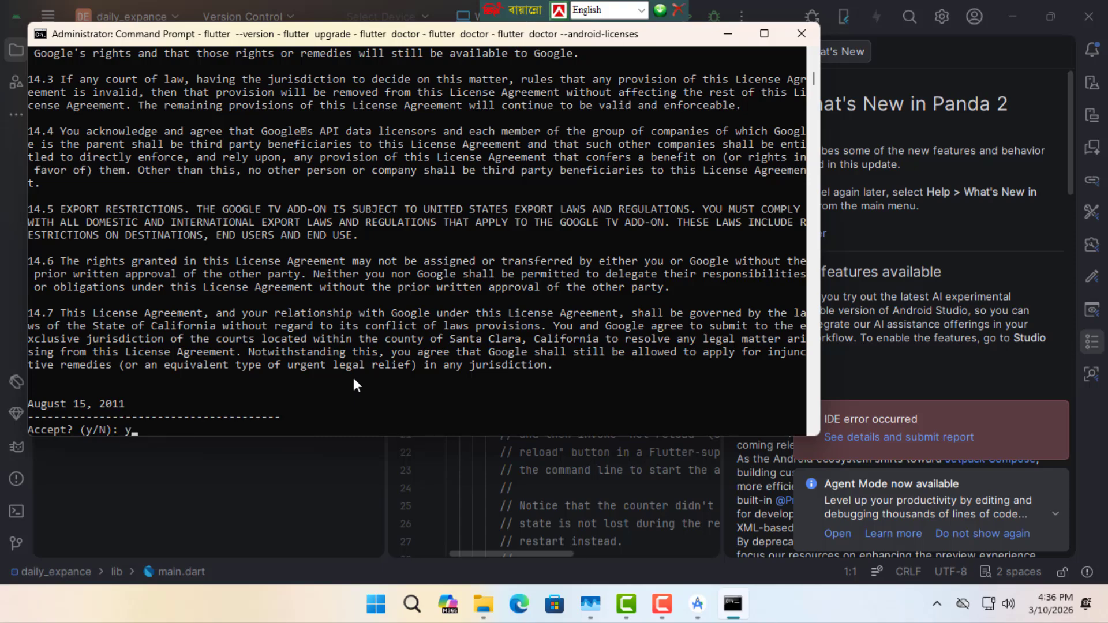
{"action": "type", "text": "y"}
{"action": "key", "text": "Return"}
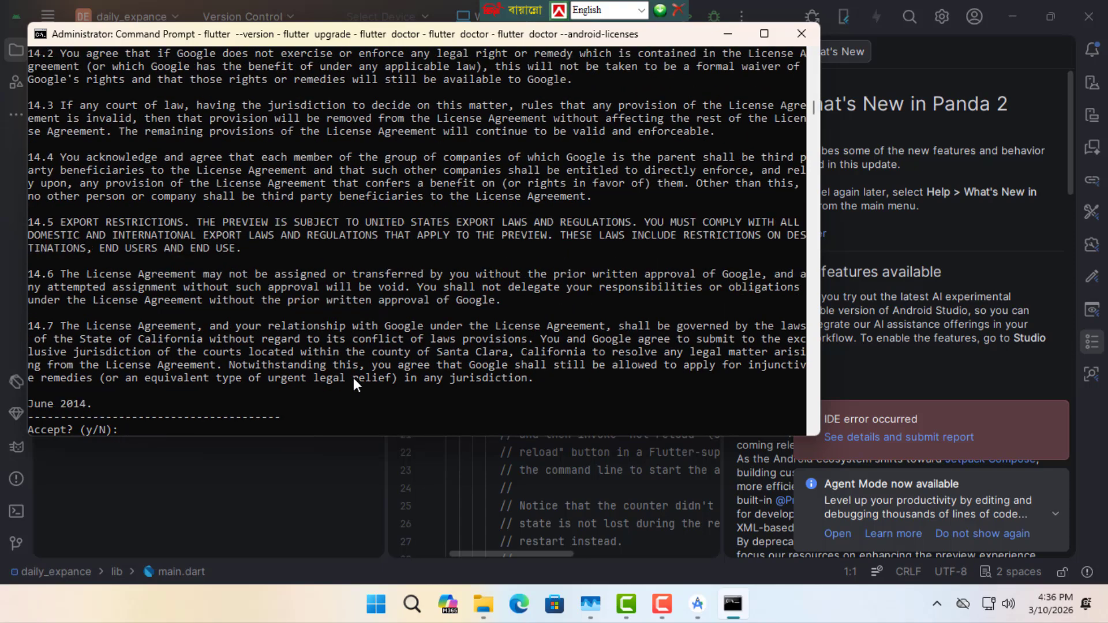
{"action": "type", "text": "y"}
{"action": "key", "text": "Return"}
{"action": "type", "text": "y"}
{"action": "key", "text": "Return"}
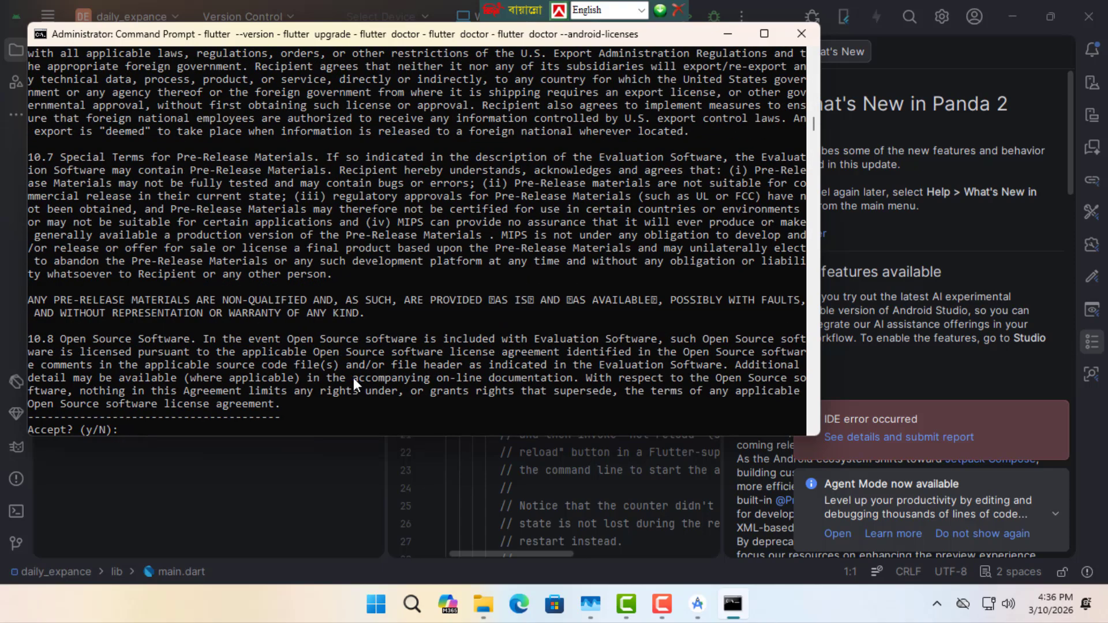
{"action": "type", "text": "y"}
{"action": "key", "text": "Return"}
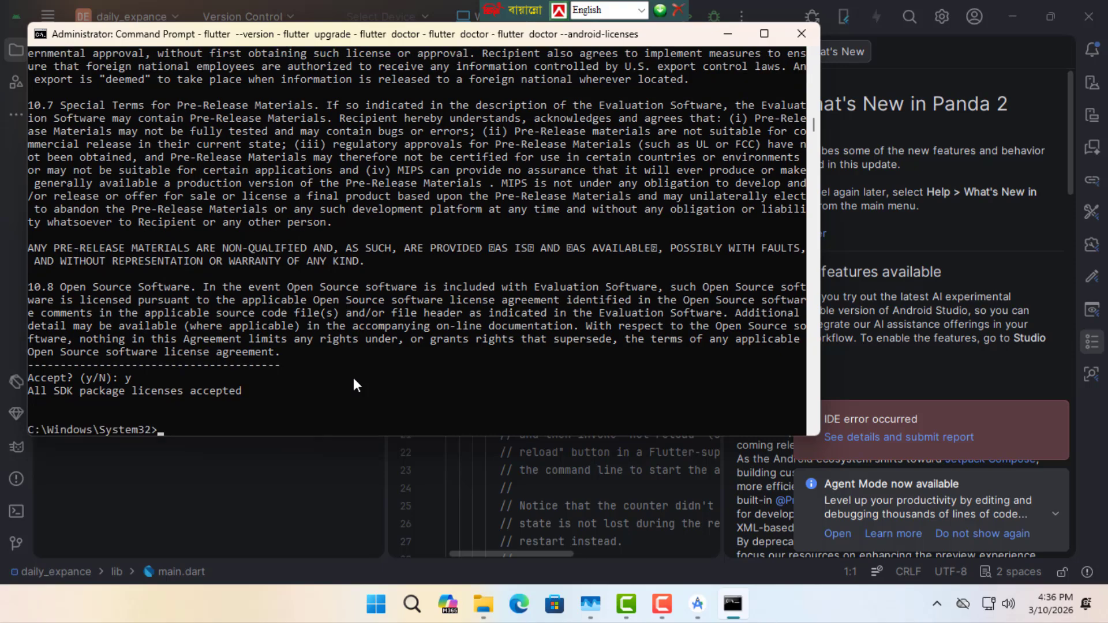
Switch to Android Studio, exit it with confirmation, and launch it again so the daily_expance project reloads
{"action": "left_click", "coordinate": [697, 603]}
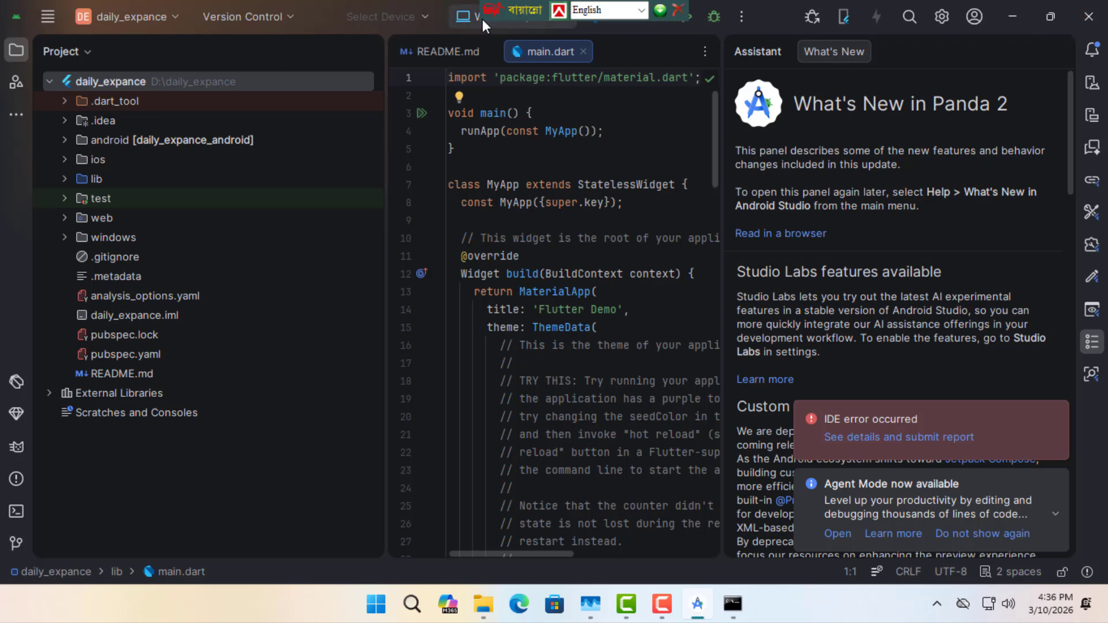
{"action": "left_click", "coordinate": [1088, 17]}
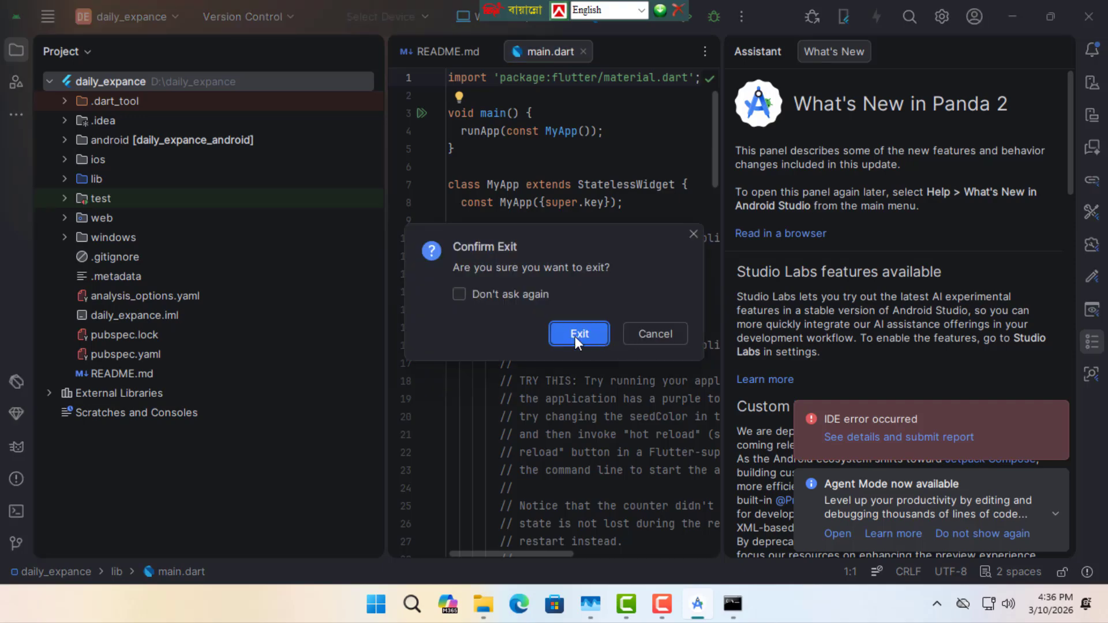
{"action": "left_click", "coordinate": [575, 336]}
{"action": "left_click", "coordinate": [382, 592]}
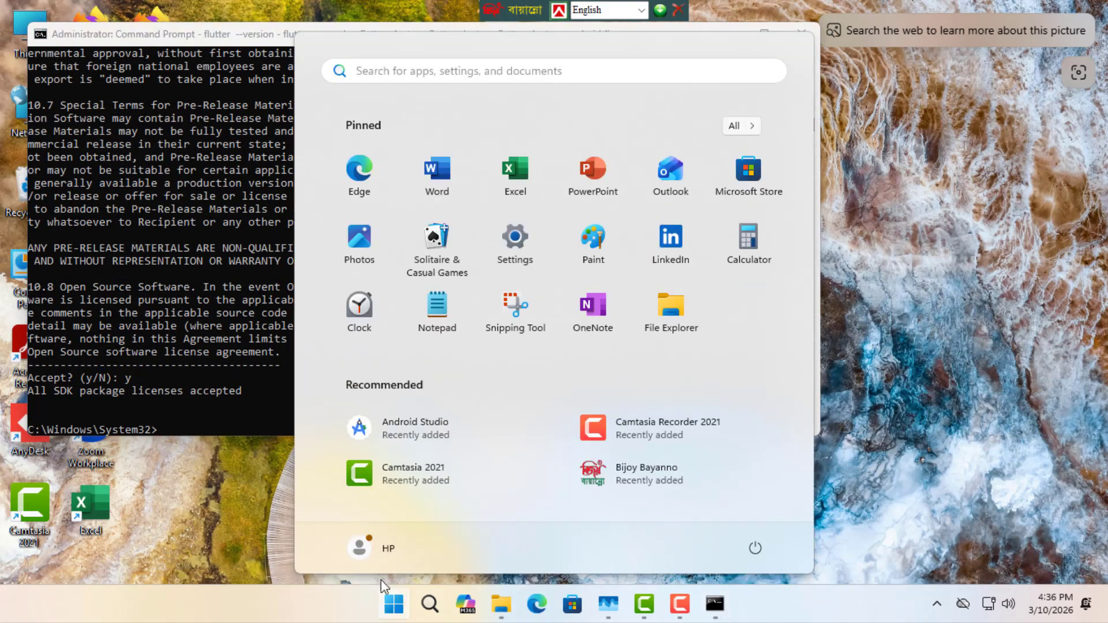
{"action": "left_click", "coordinate": [418, 428]}
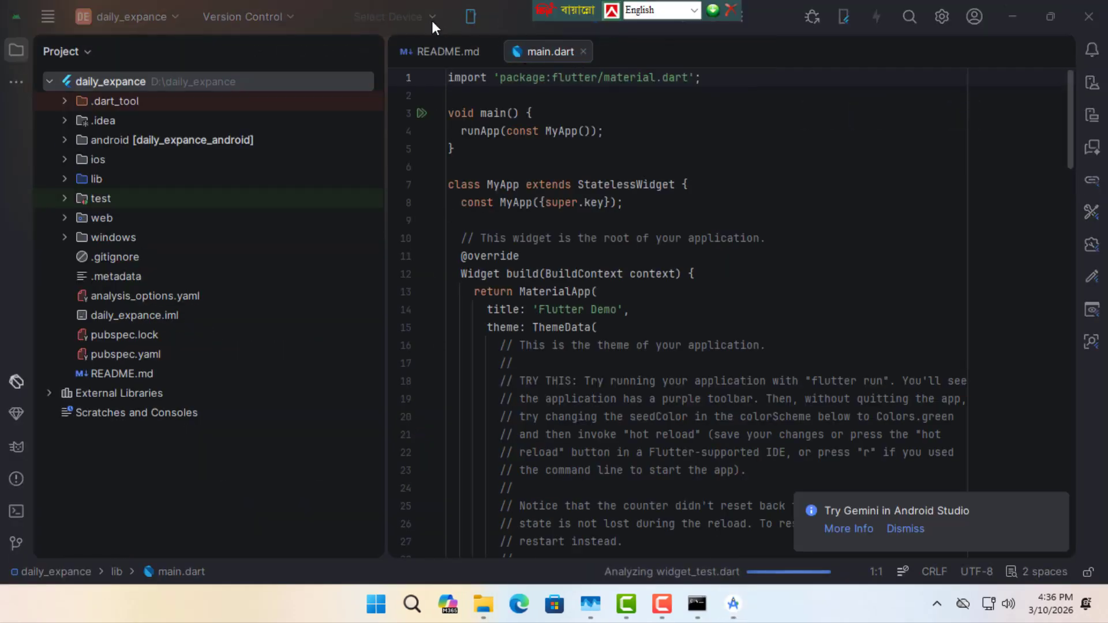
Run main.dart with Chrome (web) as the target device and allow dartvm network access through Windows Firewall
{"action": "left_click", "coordinate": [561, 19]}
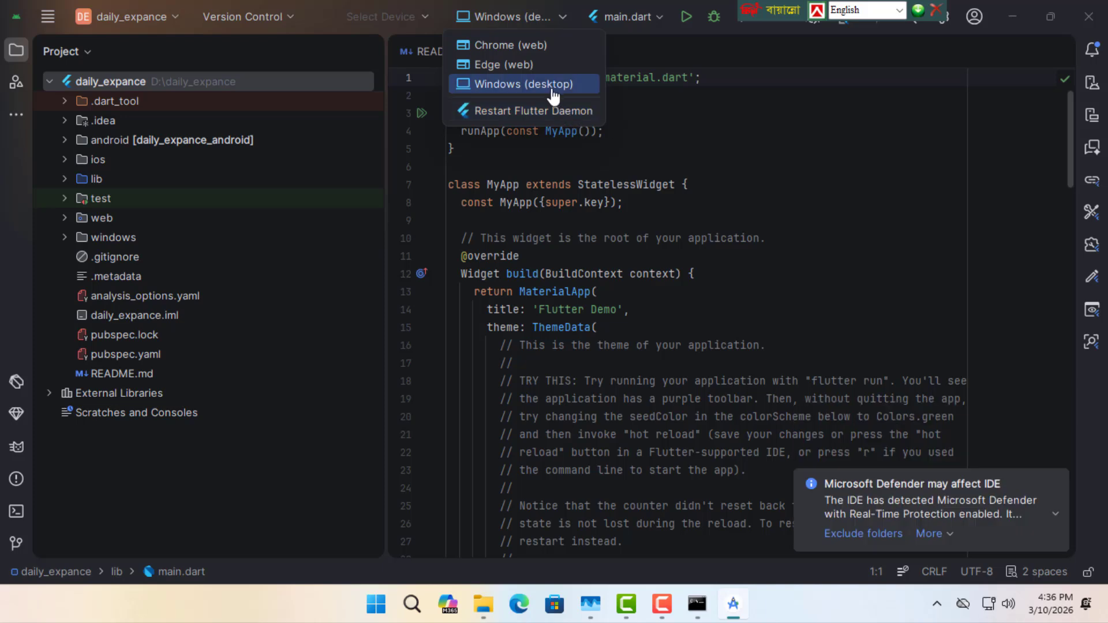
{"action": "left_click", "coordinate": [497, 46]}
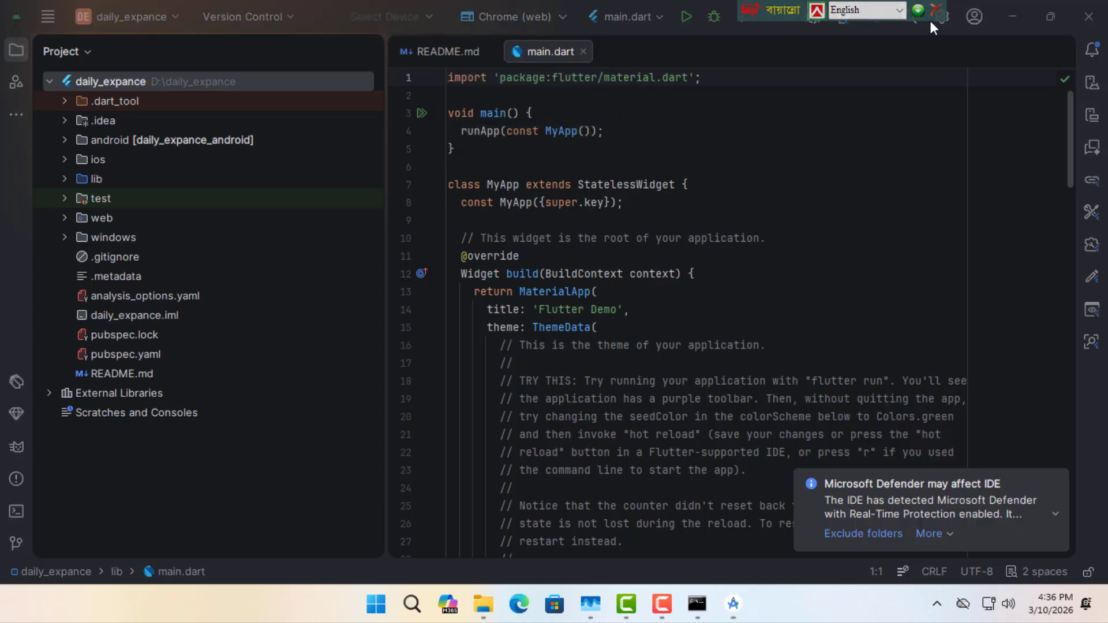
{"action": "left_click", "coordinate": [685, 17]}
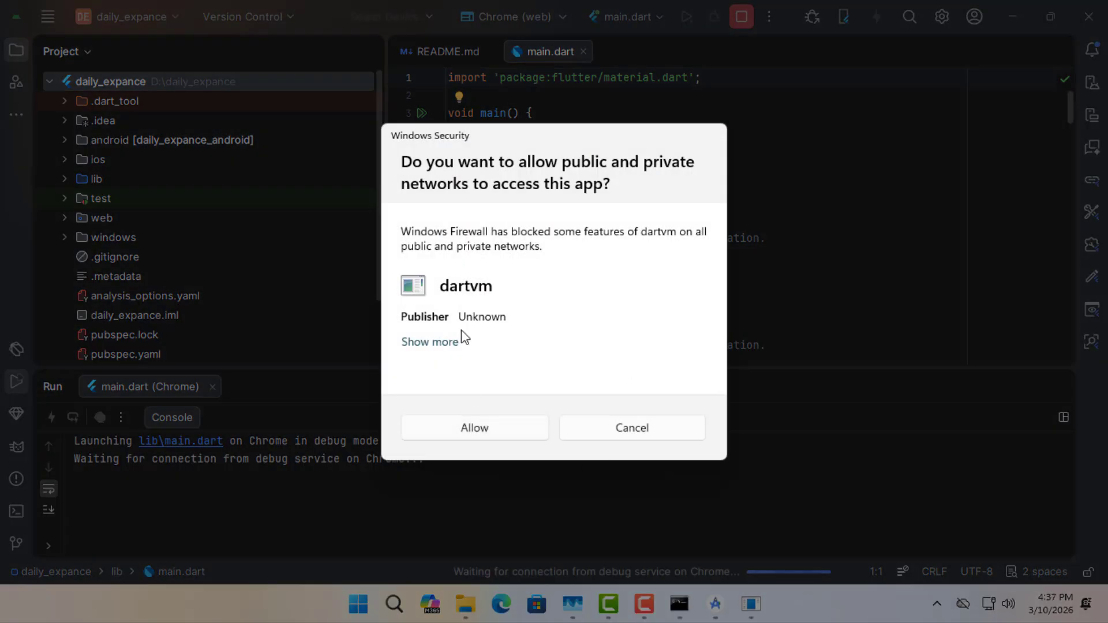
{"action": "left_click", "coordinate": [478, 428]}
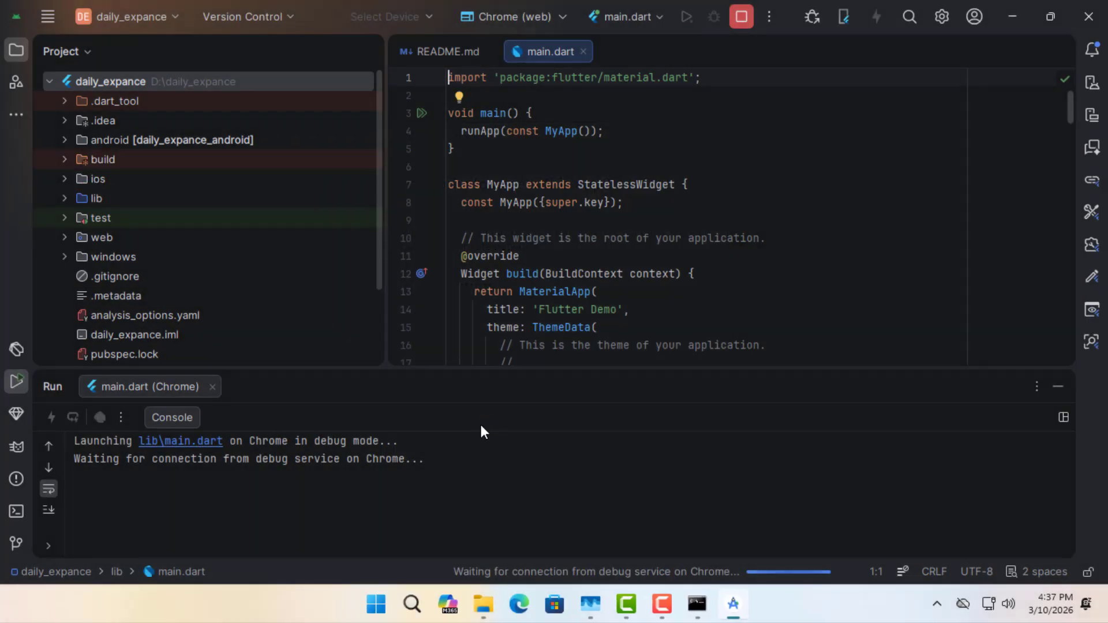